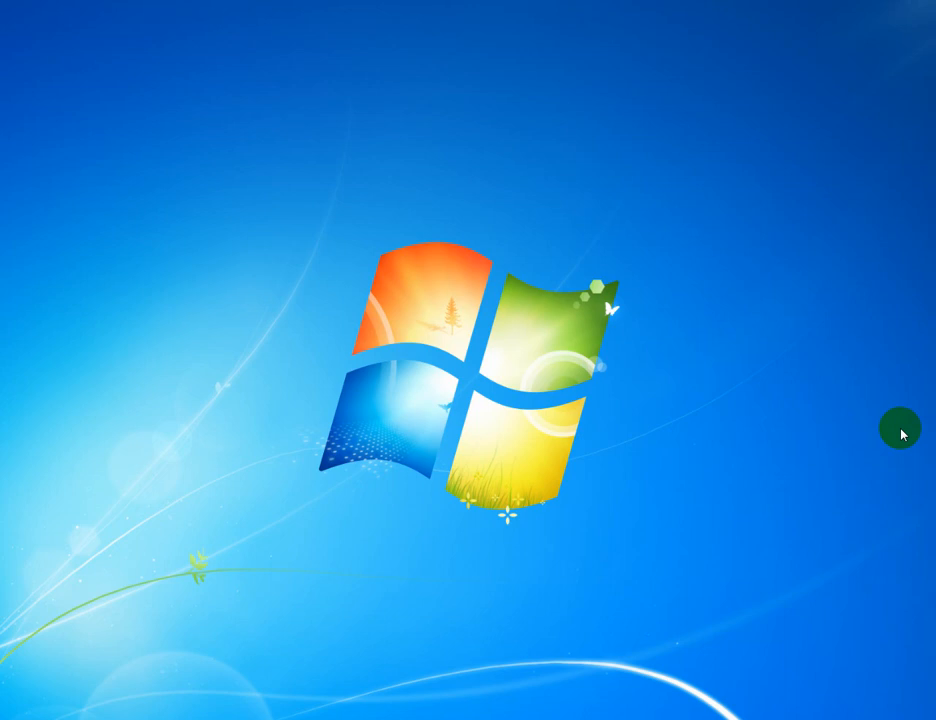
# - Launch Microsoft Excel by running the command "excel" and dismiss the Office activation wizard
pyautogui.press('super+r')
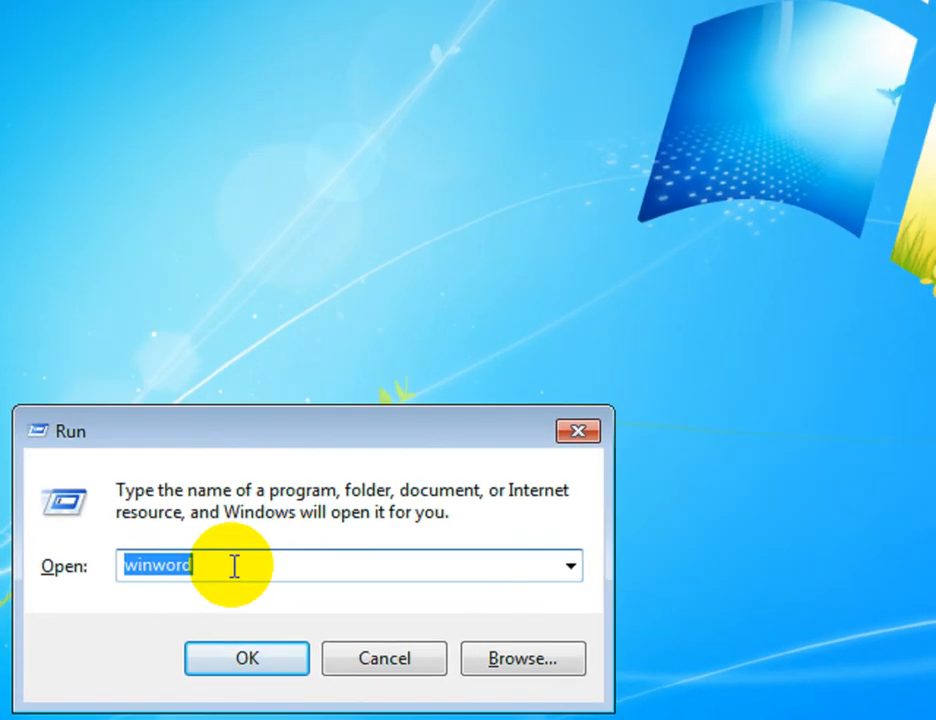
pyautogui.write('ex')
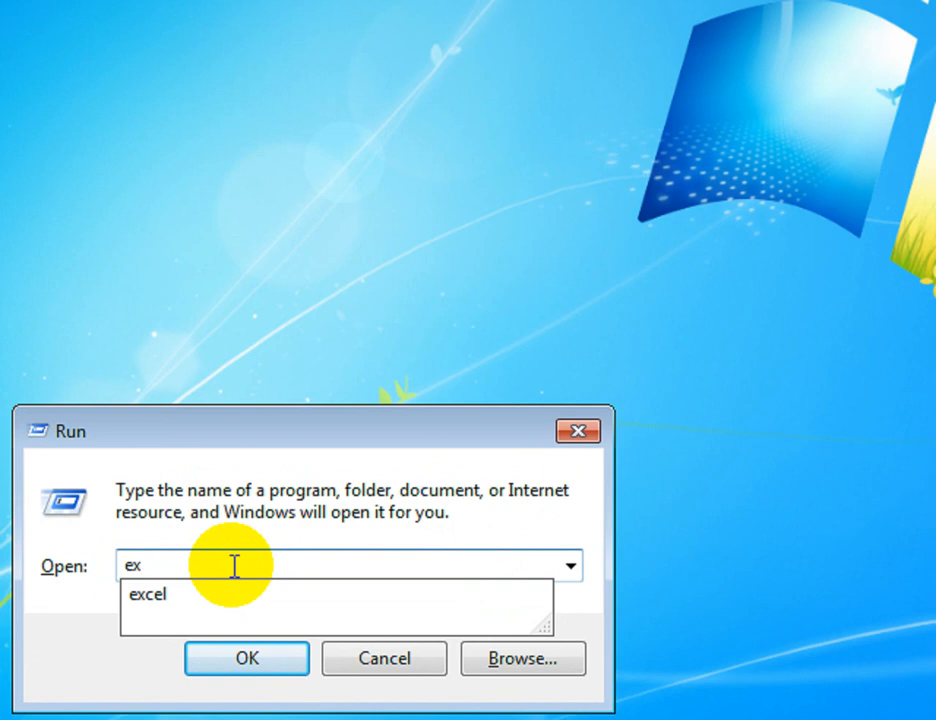
pyautogui.write('cel')
pyautogui.press('Return')
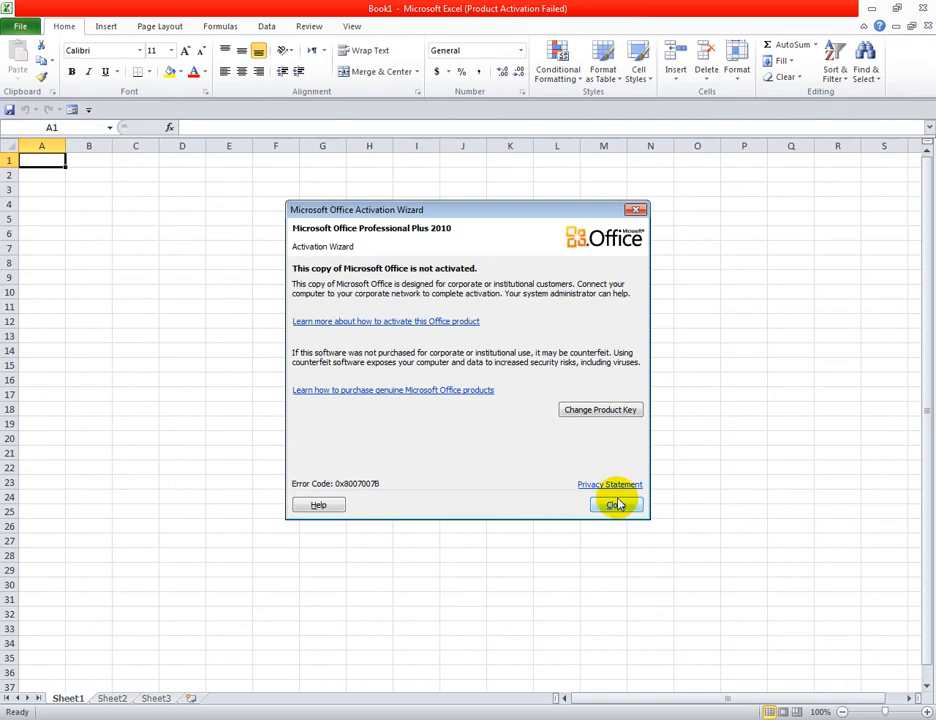
pyautogui.click(615, 504)
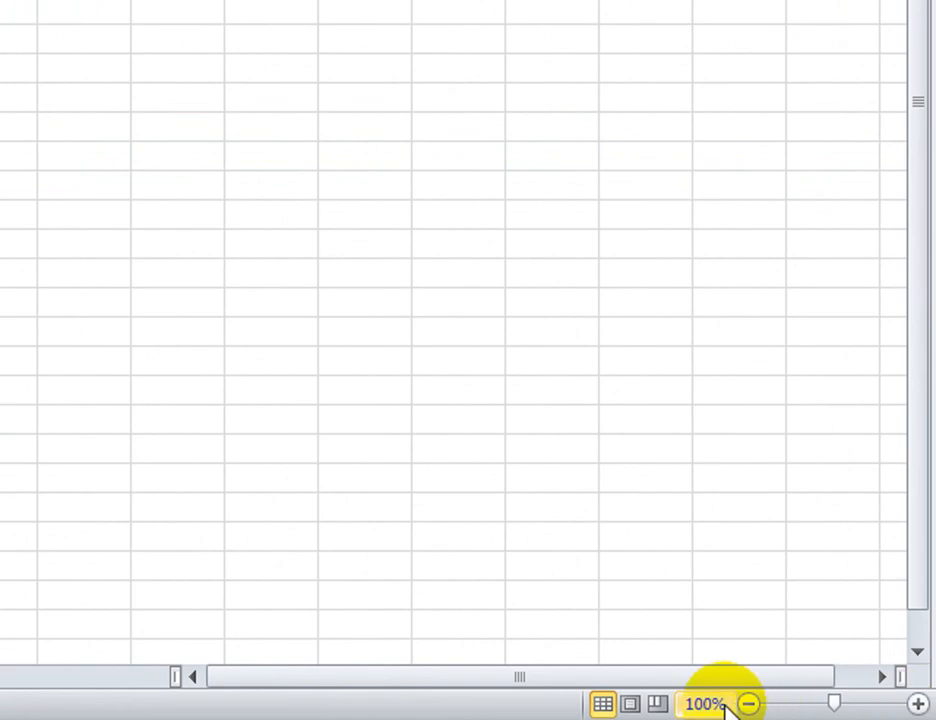
# - Raise the worksheet zoom step by step to 180%
pyautogui.click(916, 705)
pyautogui.click(916, 705)
pyautogui.click(916, 705)
pyautogui.click(916, 705)
pyautogui.click(916, 705)
pyautogui.click(916, 705)
pyautogui.click(916, 705)
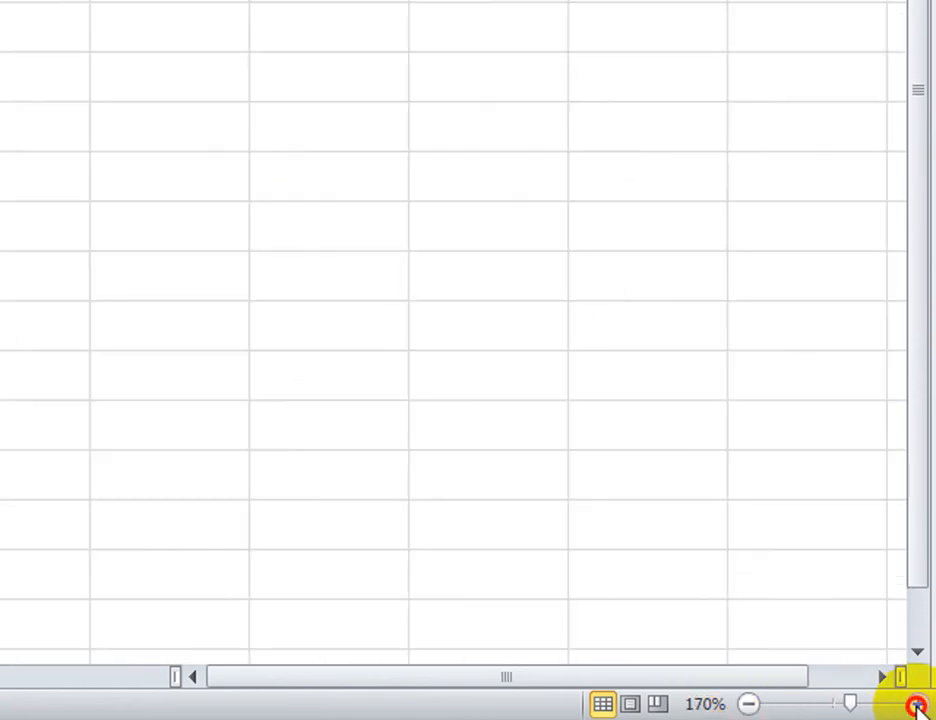
pyautogui.click(916, 705)
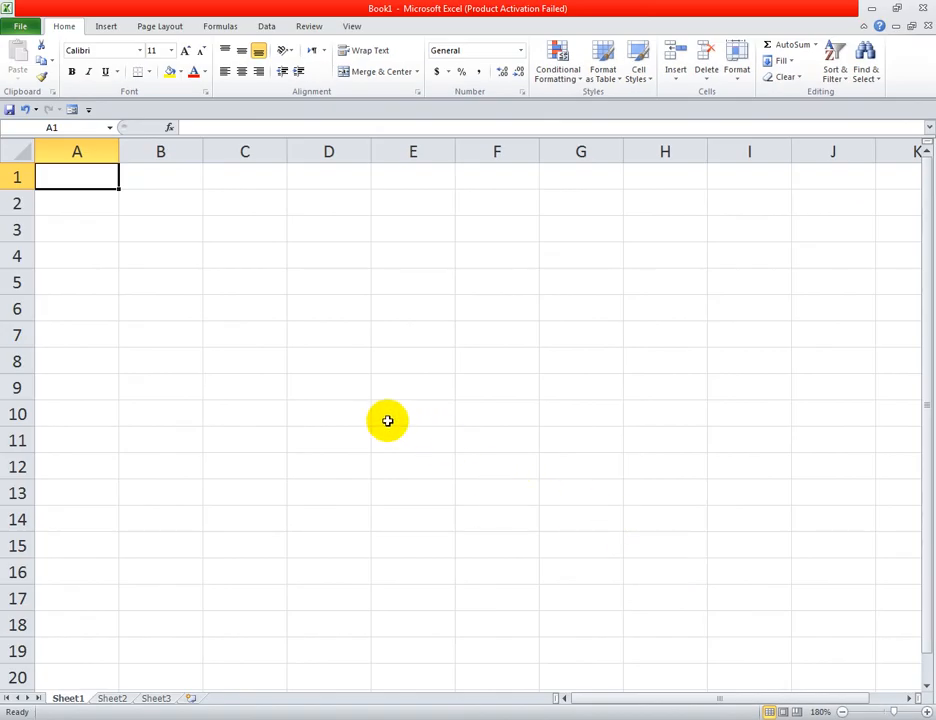
# - Magnify the worksheet to 400%, reduce it to 190%, and settle on a 295% zoom
pyautogui.scroll(10, 388, 421)
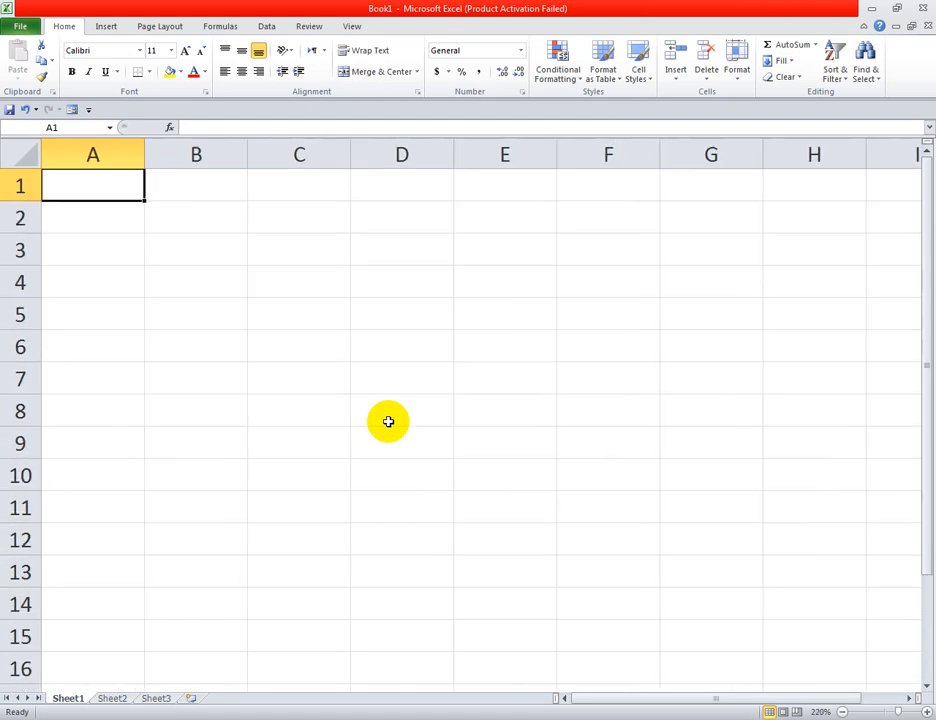
pyautogui.scroll(7, 388, 421)
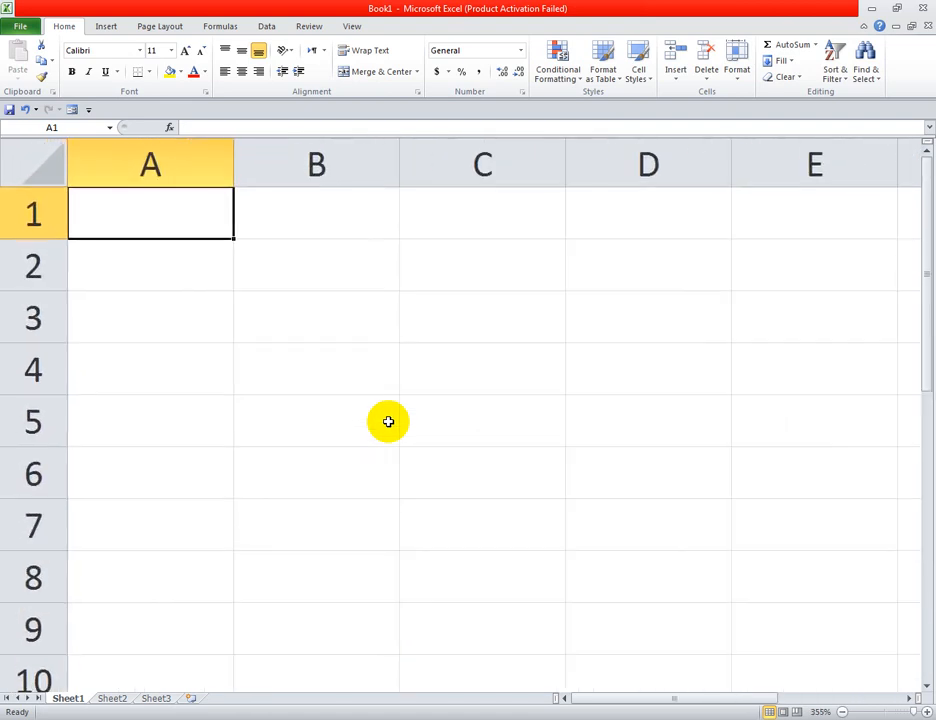
pyautogui.scroll(4, 388, 421)
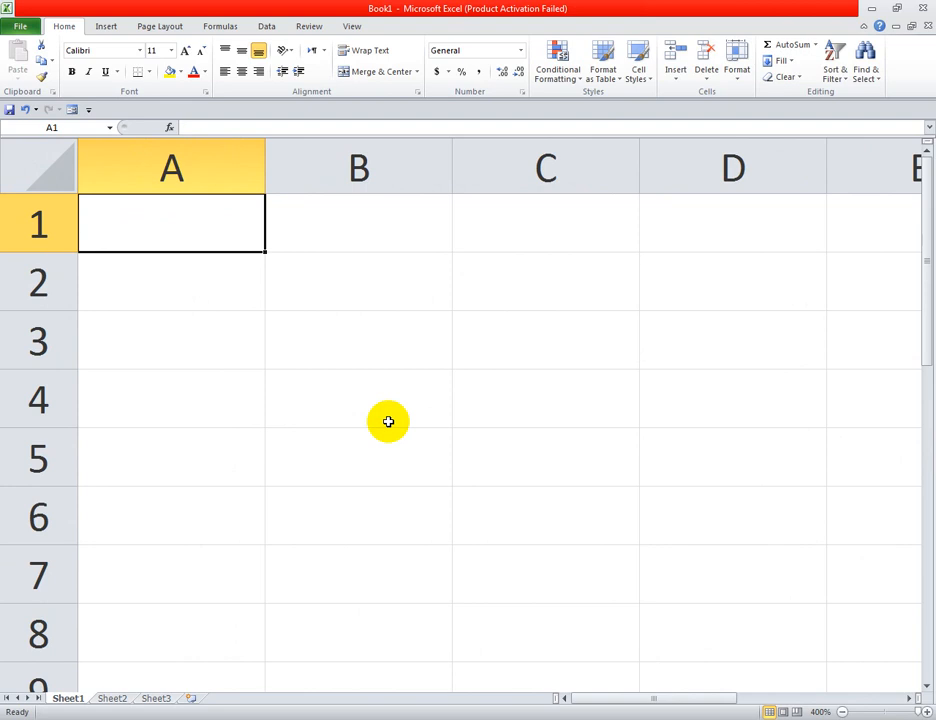
pyautogui.scroll(-13, 388, 421)
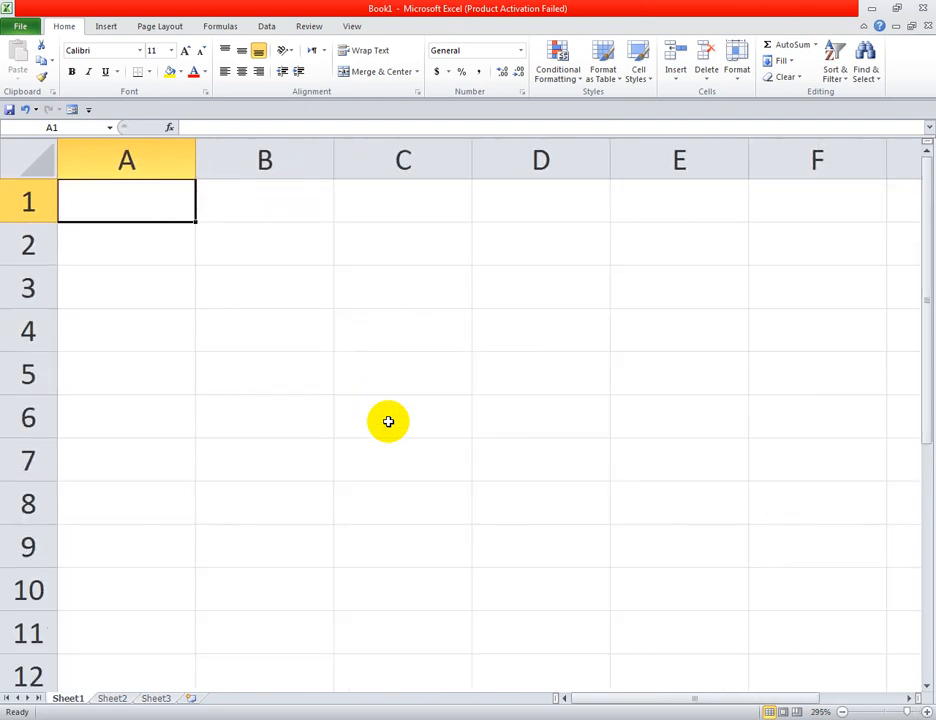
pyautogui.scroll(-1, 388, 421)
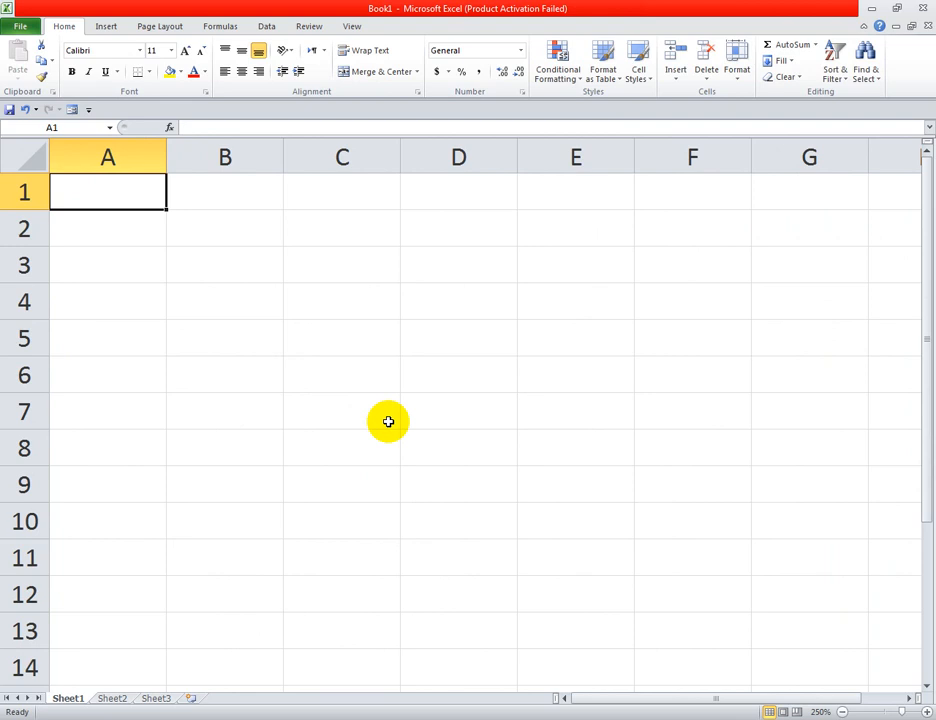
pyautogui.scroll(-4, 388, 421)
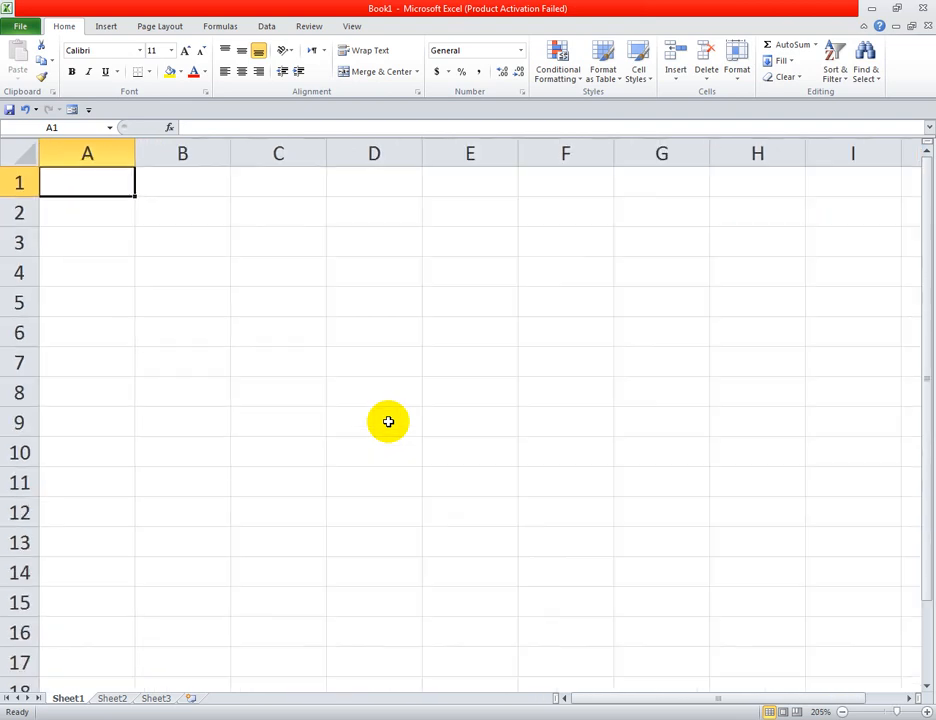
pyautogui.scroll(-3, 388, 421)
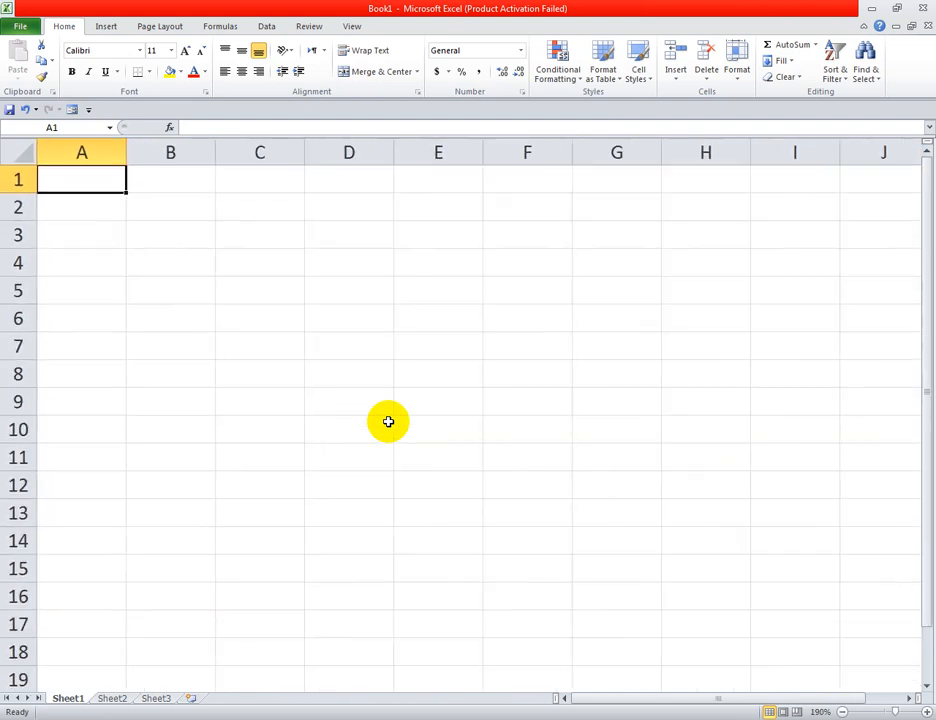
pyautogui.scroll(9, 388, 421)
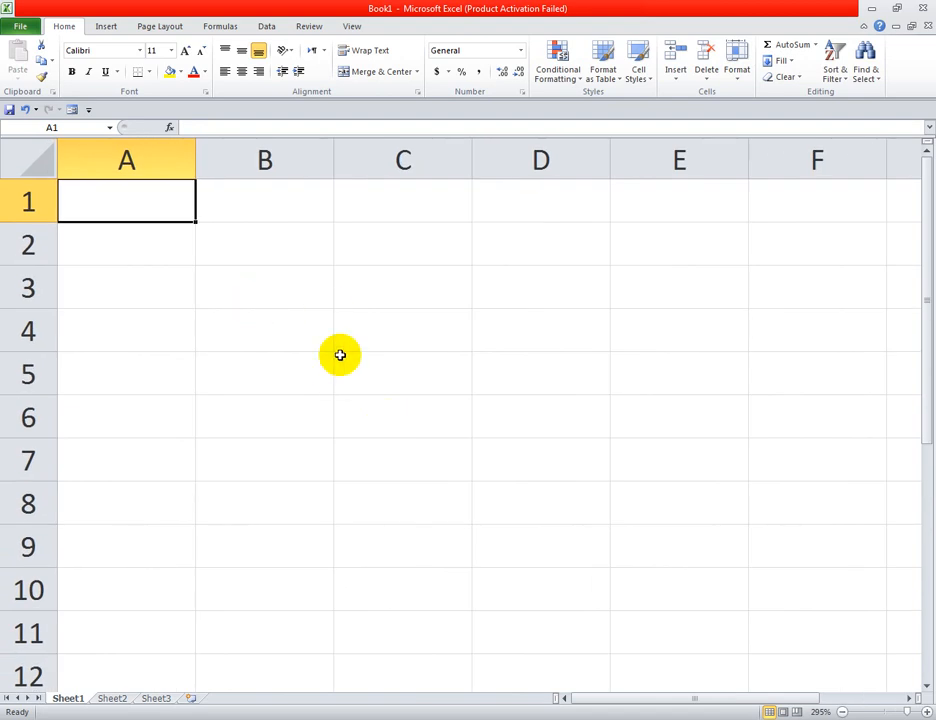
# - Select cell C5, followed by the entire columns A, B and C one after another
pyautogui.click(372, 366)
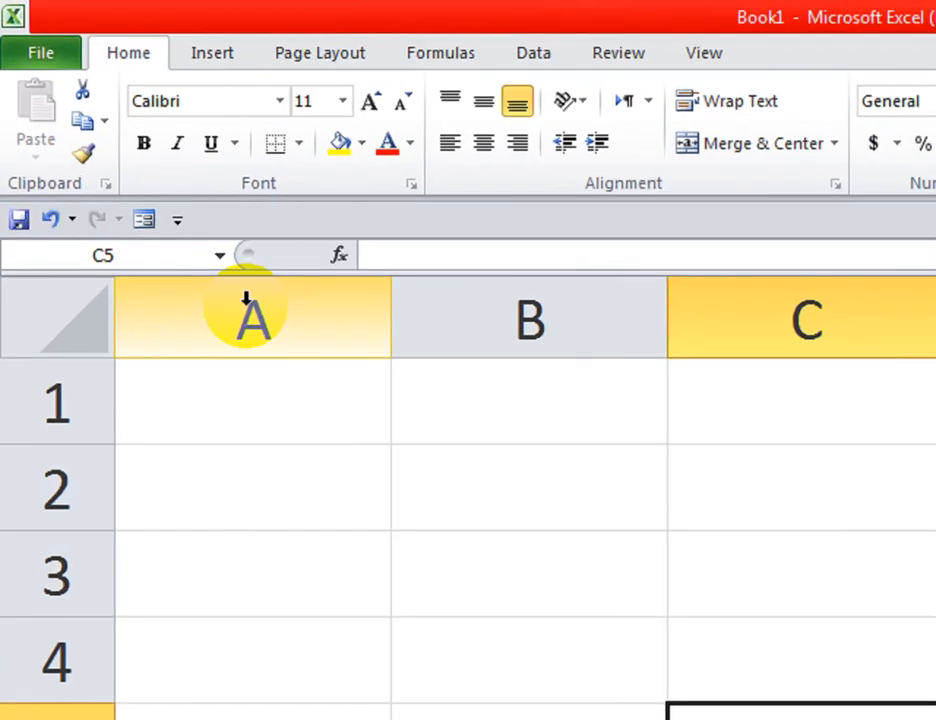
pyautogui.click(166, 205)
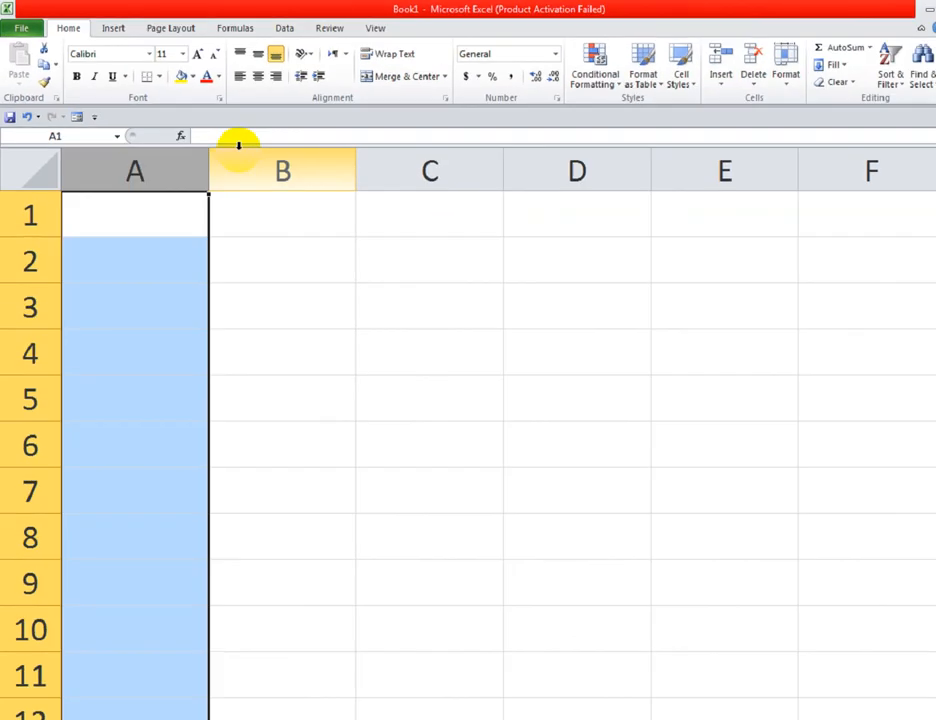
pyautogui.click(312, 195)
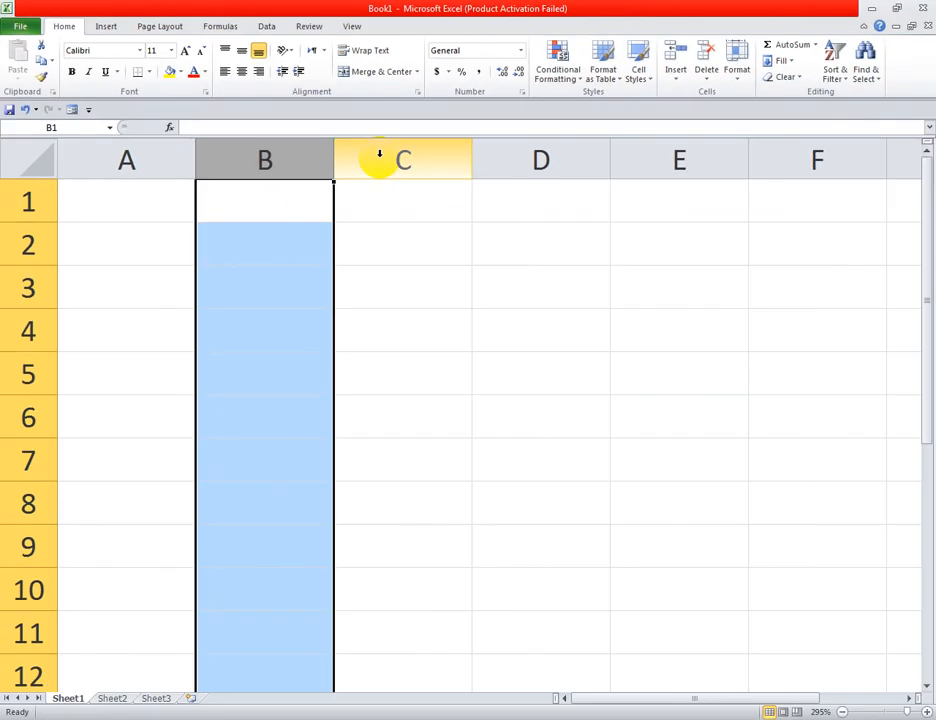
pyautogui.click(438, 153)
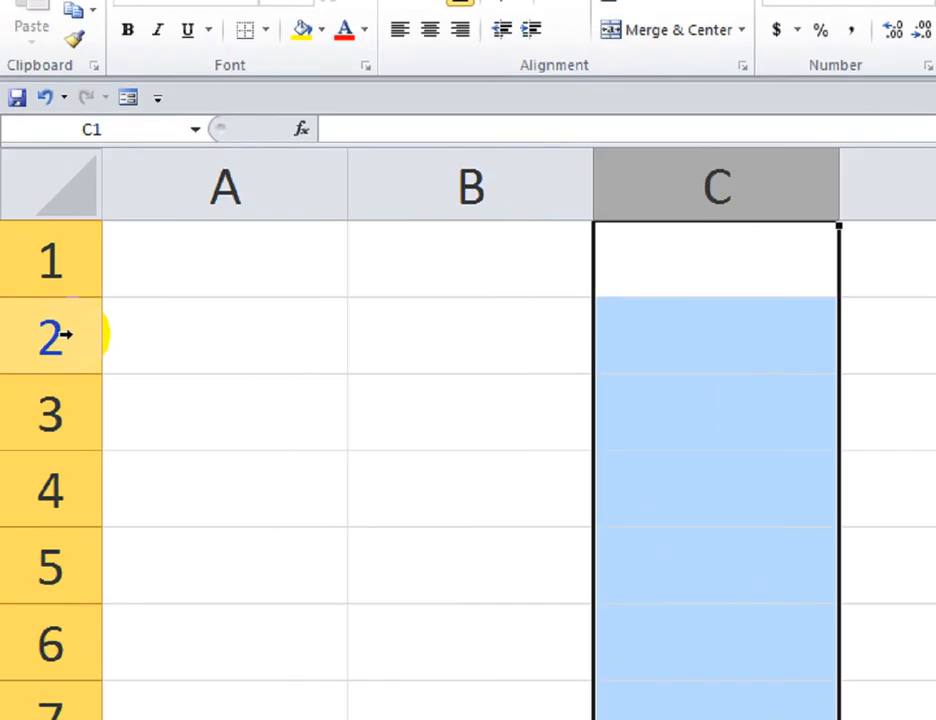
# - Select the entire rows 2 and 3 in turn, ending with only cell A5 selected
pyautogui.click(38, 244)
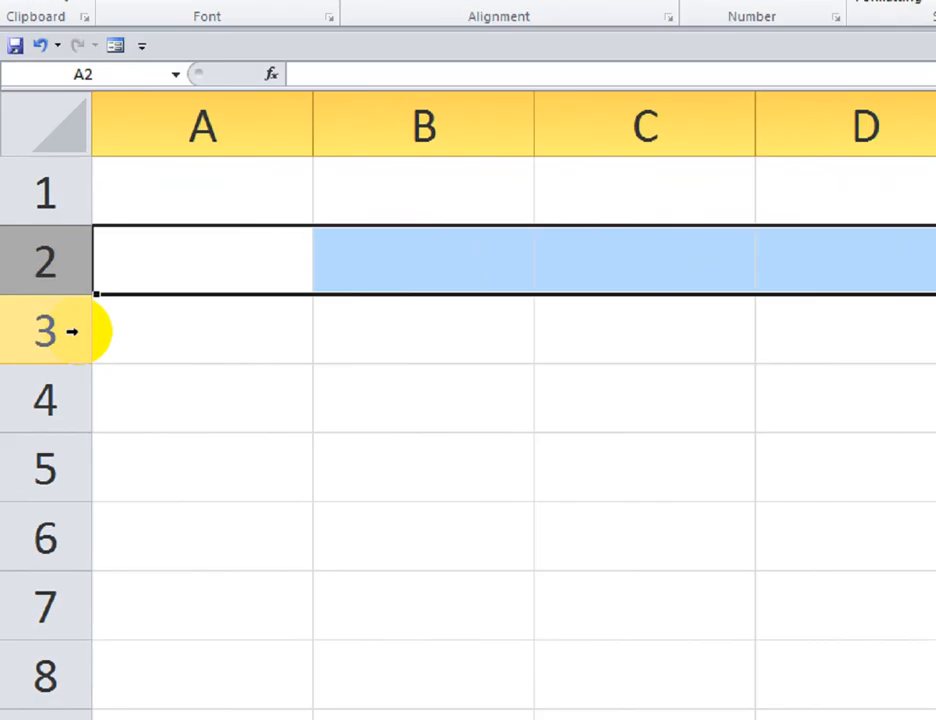
pyautogui.click(72, 331)
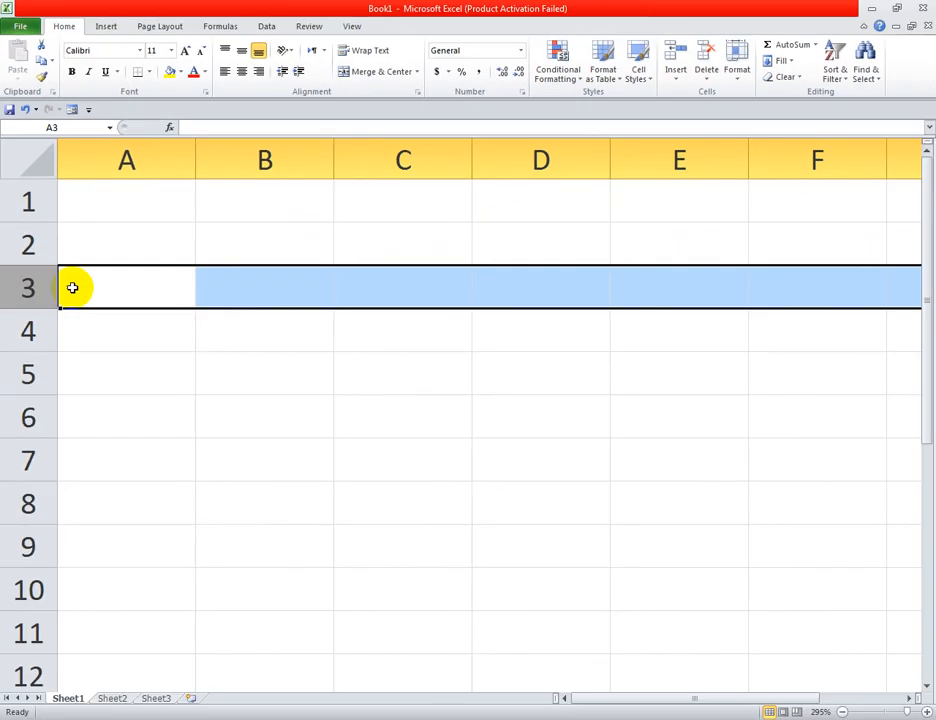
pyautogui.click(157, 377)
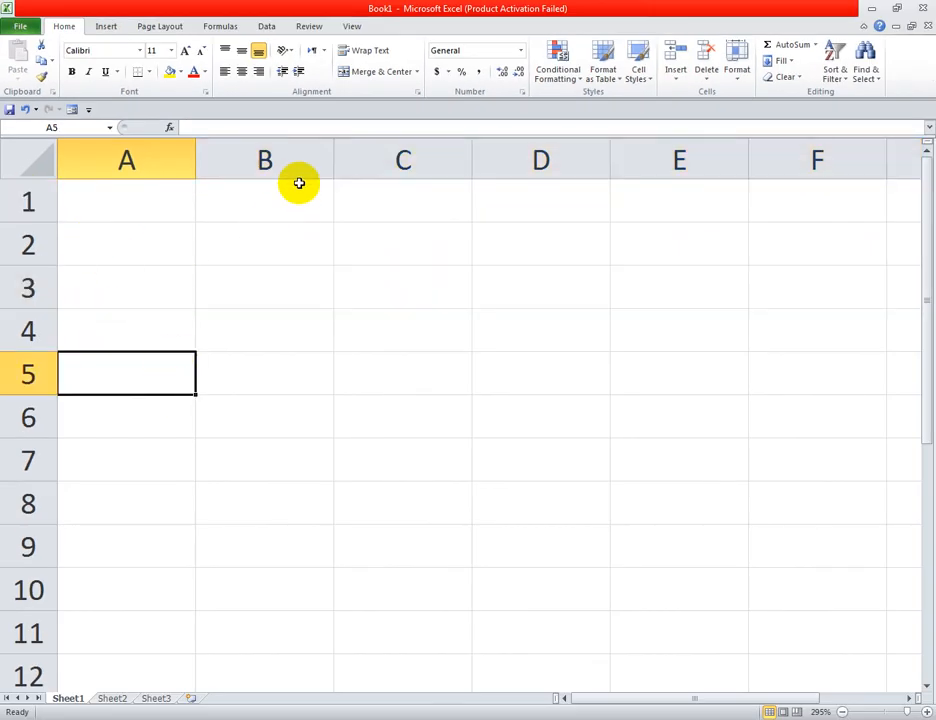
# - Enter the text "Computer" in cell C4
pyautogui.click(412, 334)
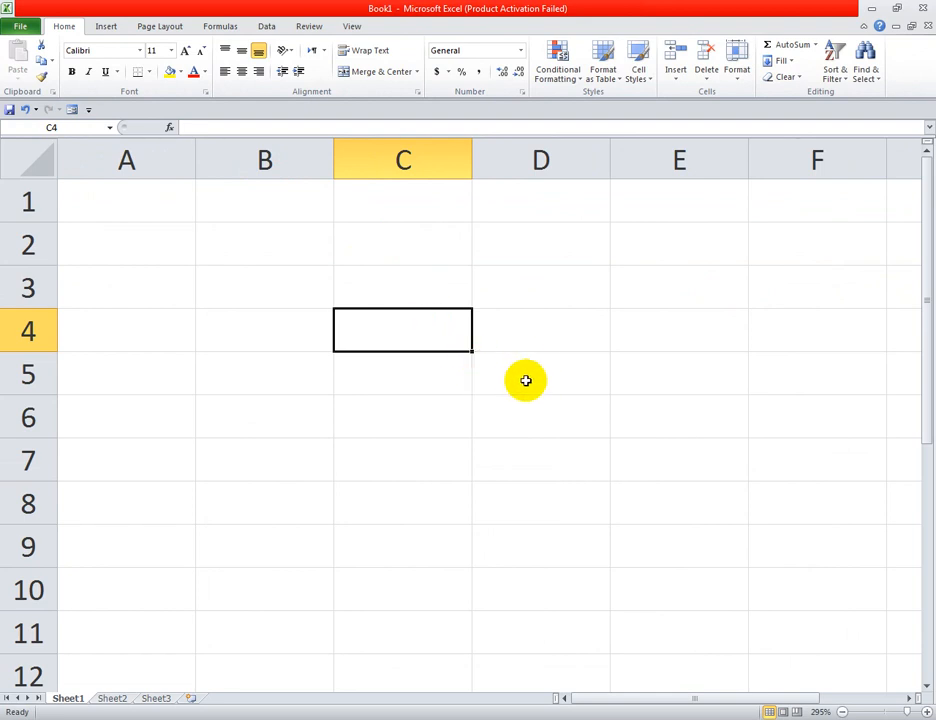
pyautogui.click(493, 320)
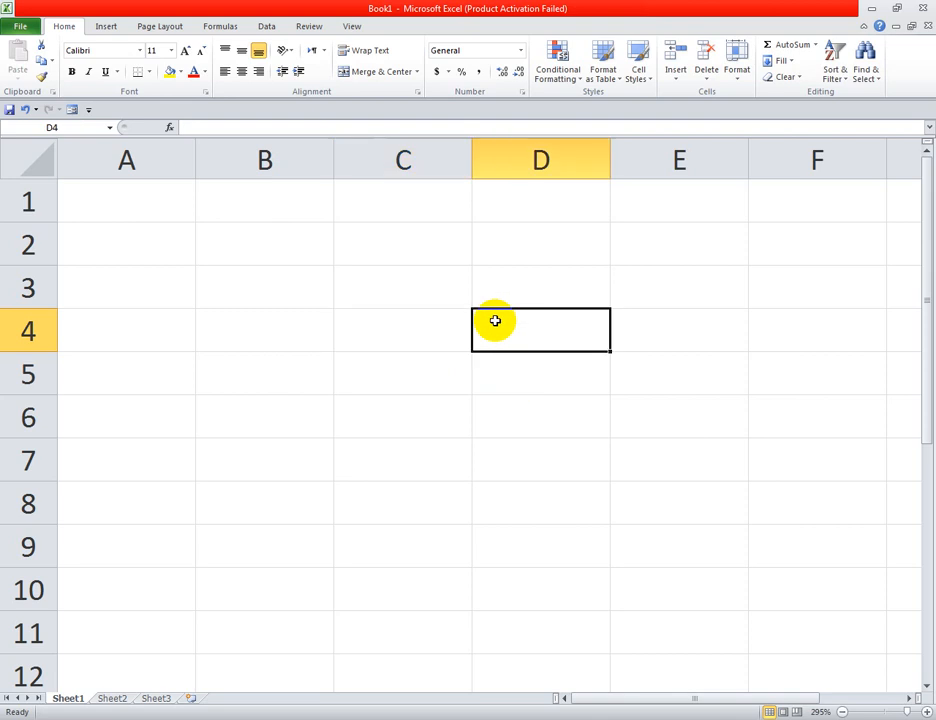
pyautogui.click(407, 334)
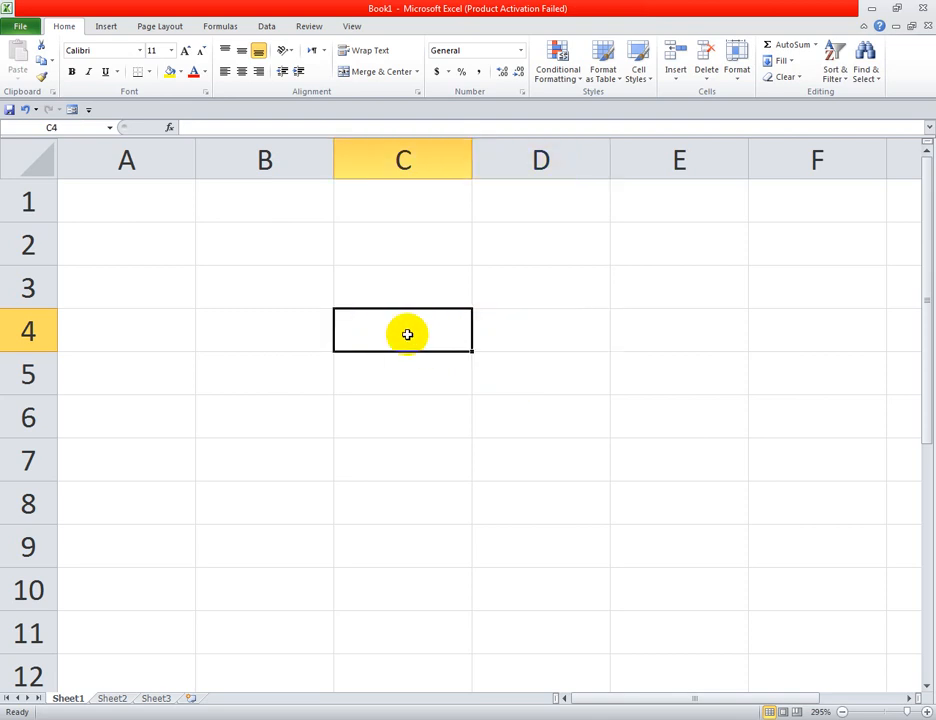
pyautogui.write('Computer')
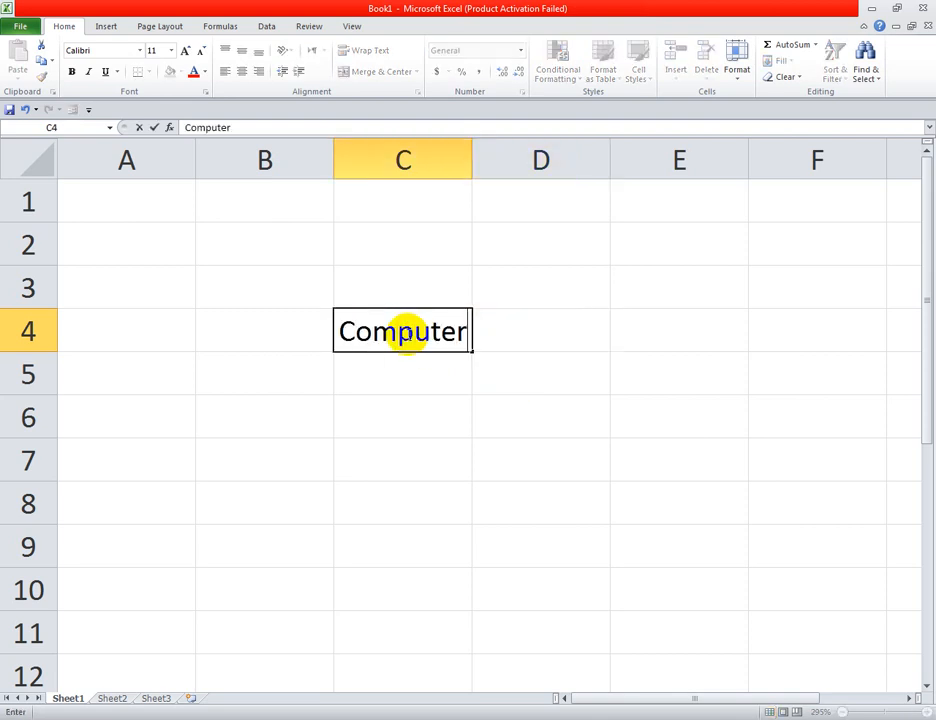
pyautogui.click(485, 330)
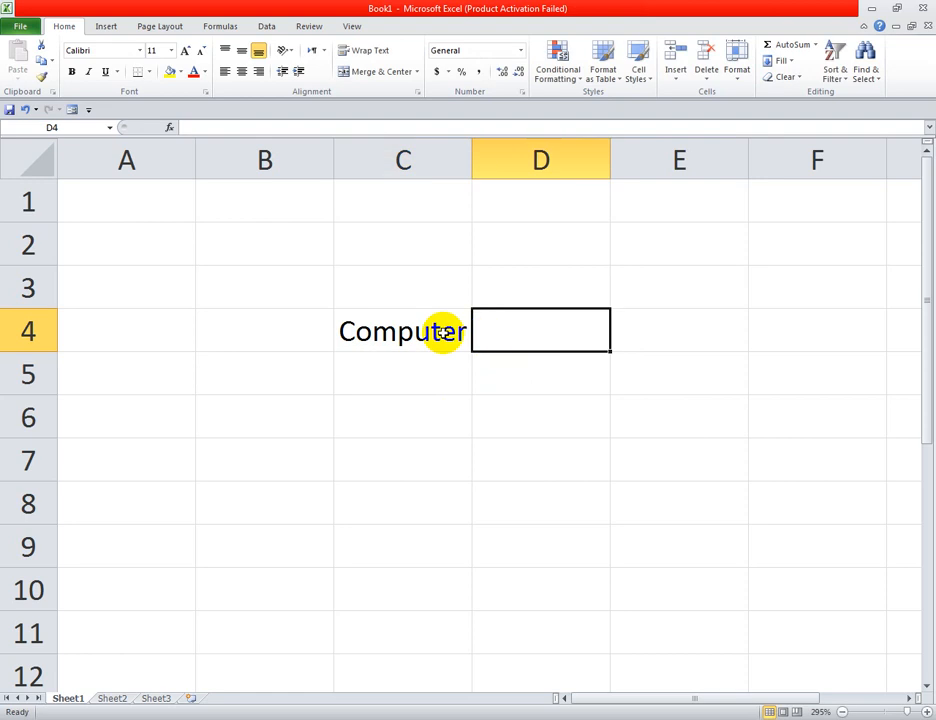
# - Move the text "Computer" from cell C4 to cell D4
pyautogui.click(413, 331)
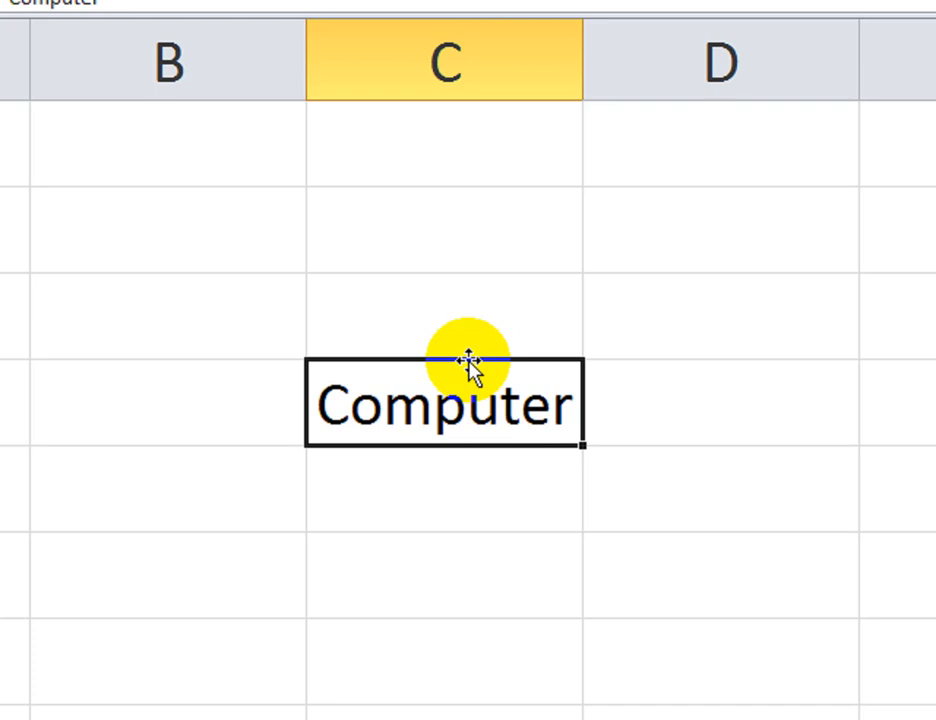
pyautogui.moveTo(469, 362); pyautogui.dragTo(687, 395)
pyautogui.click(587, 552)
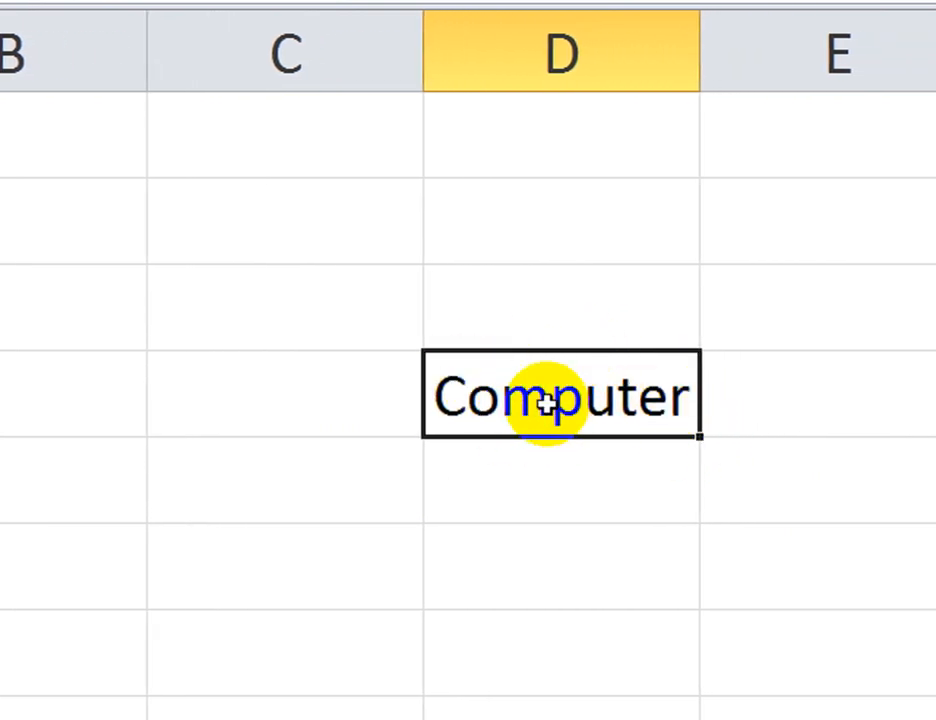
# - Select the range D4:D8, return to cell D4 alone, and fill "Computer" down through cell D8
pyautogui.moveTo(549, 428); pyautogui.dragTo(591, 589)
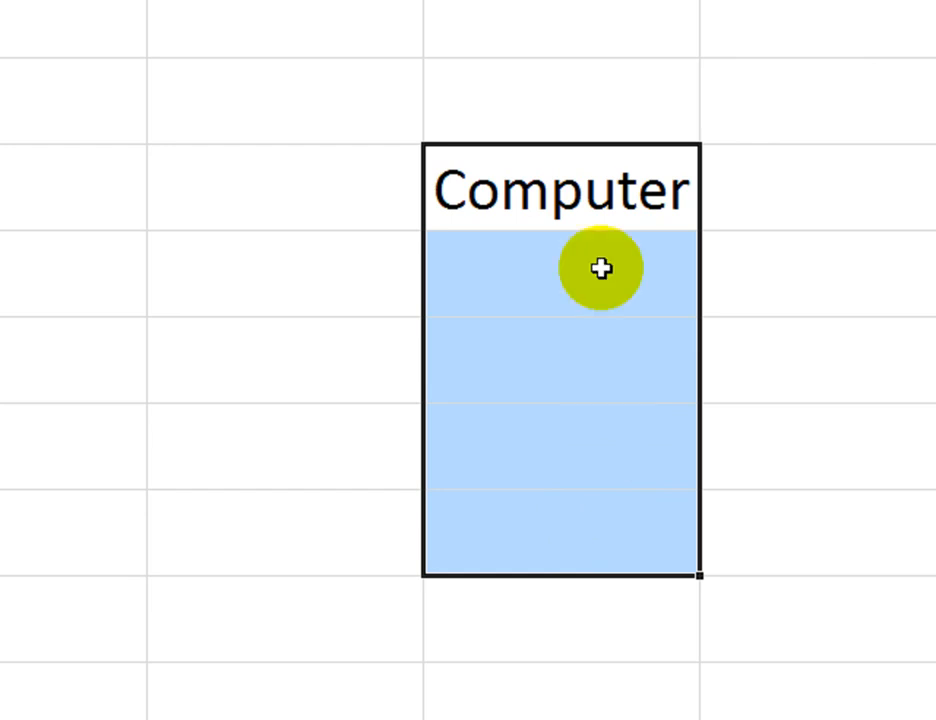
pyautogui.click(587, 201)
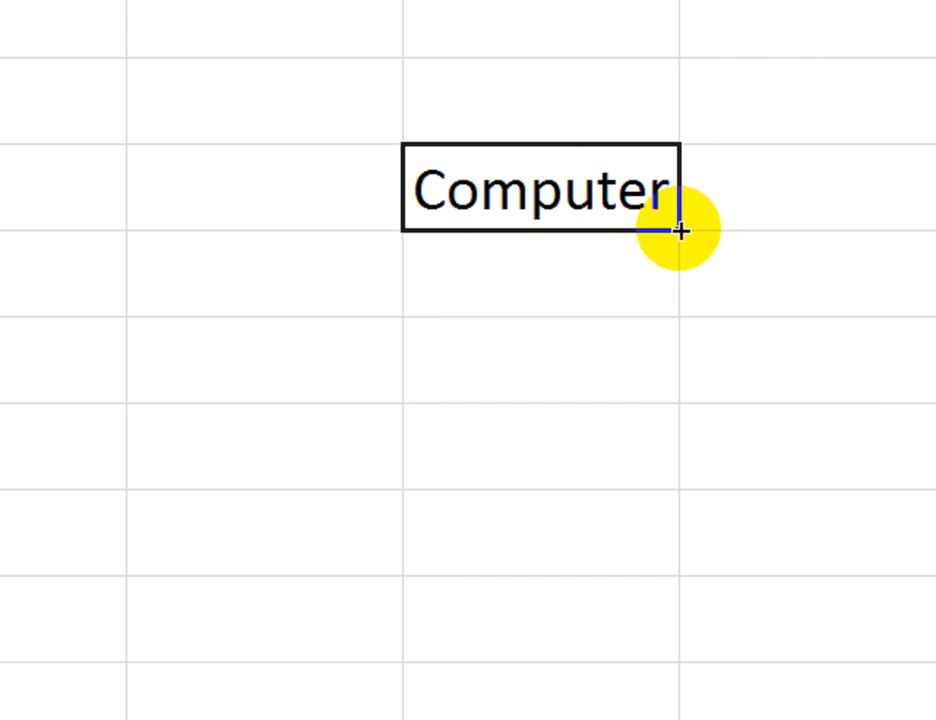
pyautogui.moveTo(679, 230); pyautogui.dragTo(666, 552)
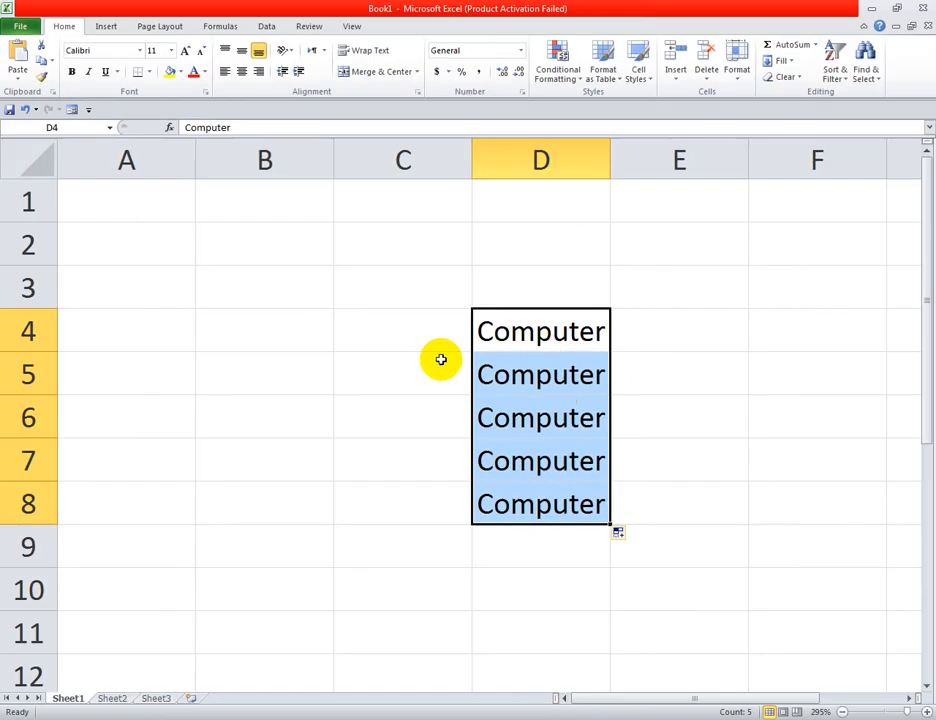
# - Clear the "Computer" entries from the range D4:D8 and select cell B3
pyautogui.click(255, 303)
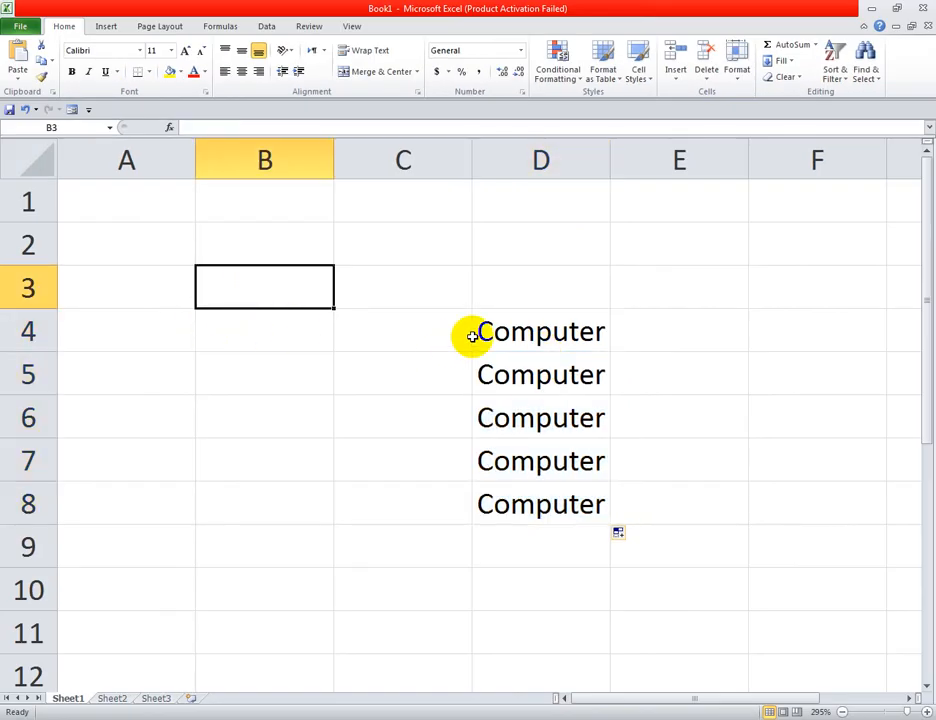
pyautogui.moveTo(474, 330); pyautogui.dragTo(555, 505)
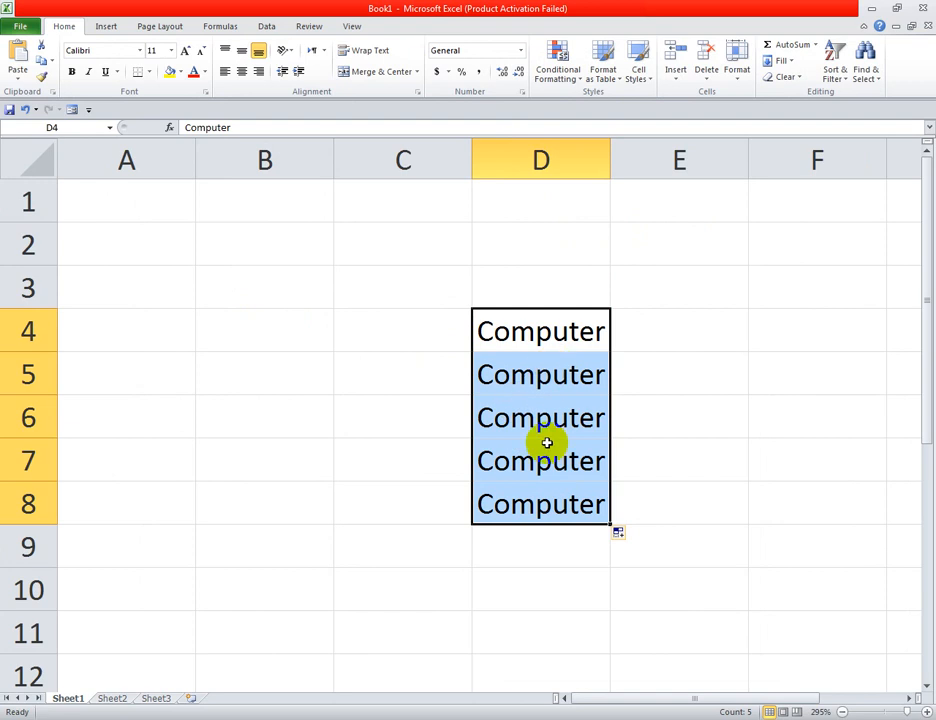
pyautogui.press('Delete')
pyautogui.click(540, 345)
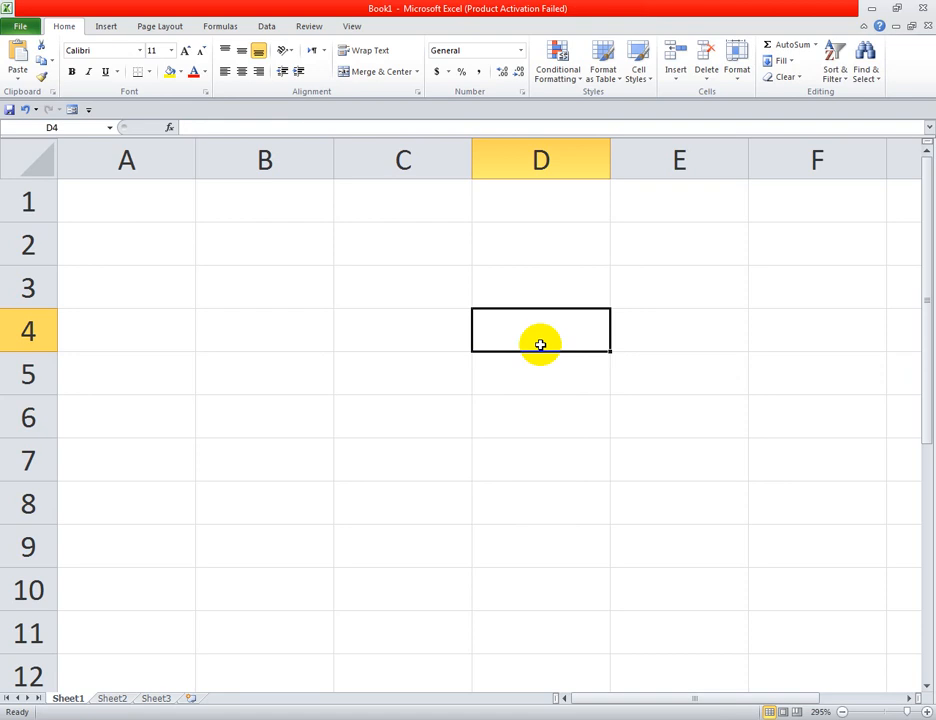
pyautogui.click(279, 290)
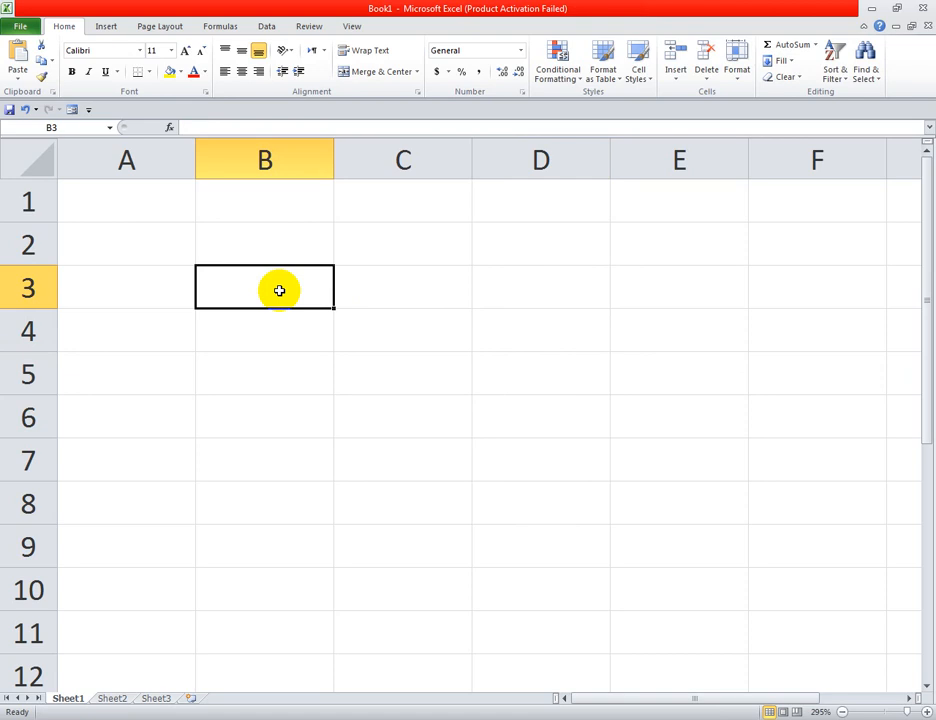
# - Enter 1 in cell B3 and 2 in cell B4, and fill the series down through cell B11
pyautogui.write('1')
pyautogui.press('Return')
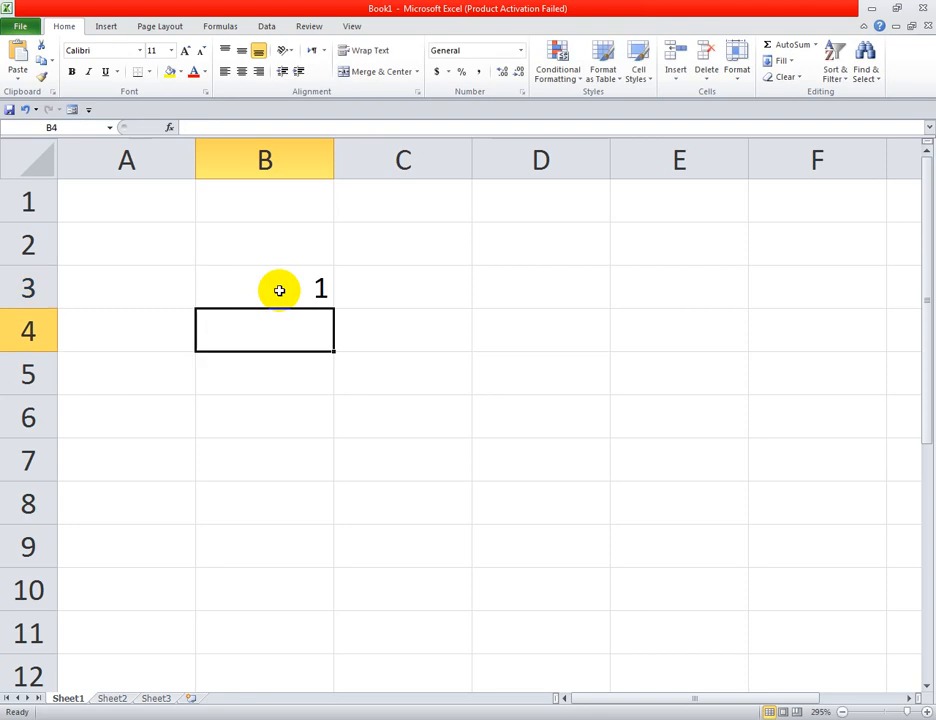
pyautogui.write('2')
pyautogui.press('Return')
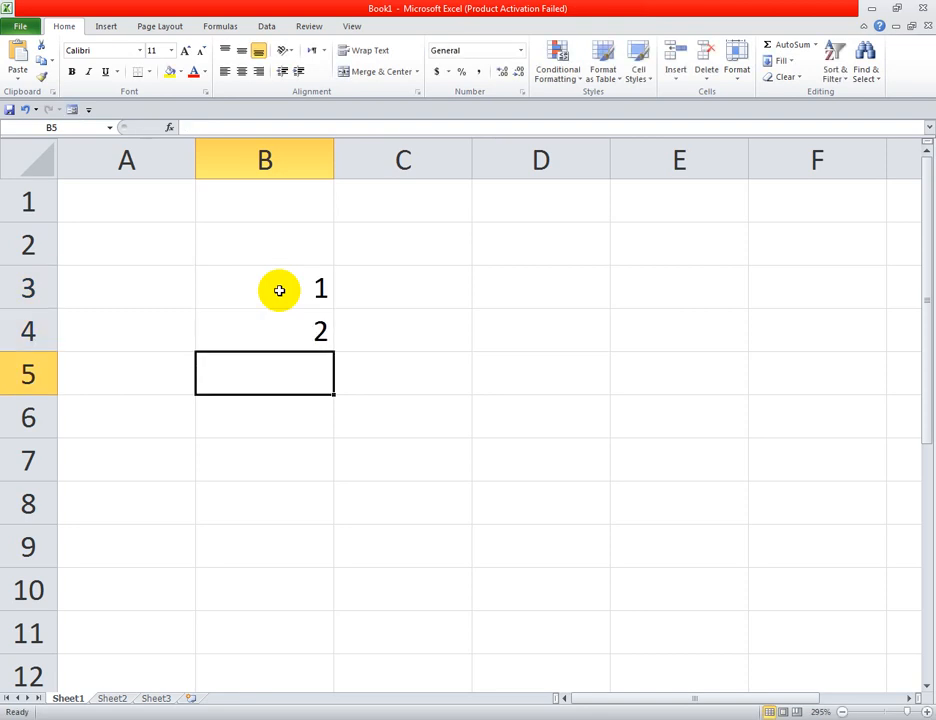
pyautogui.moveTo(279, 290); pyautogui.dragTo(278, 318)
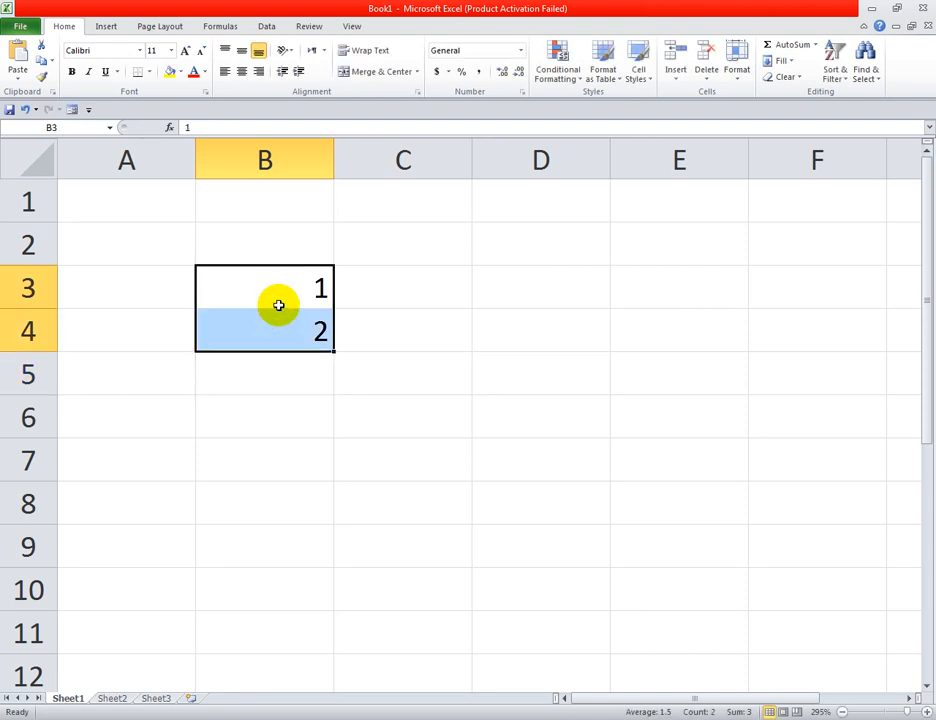
pyautogui.click(272, 288)
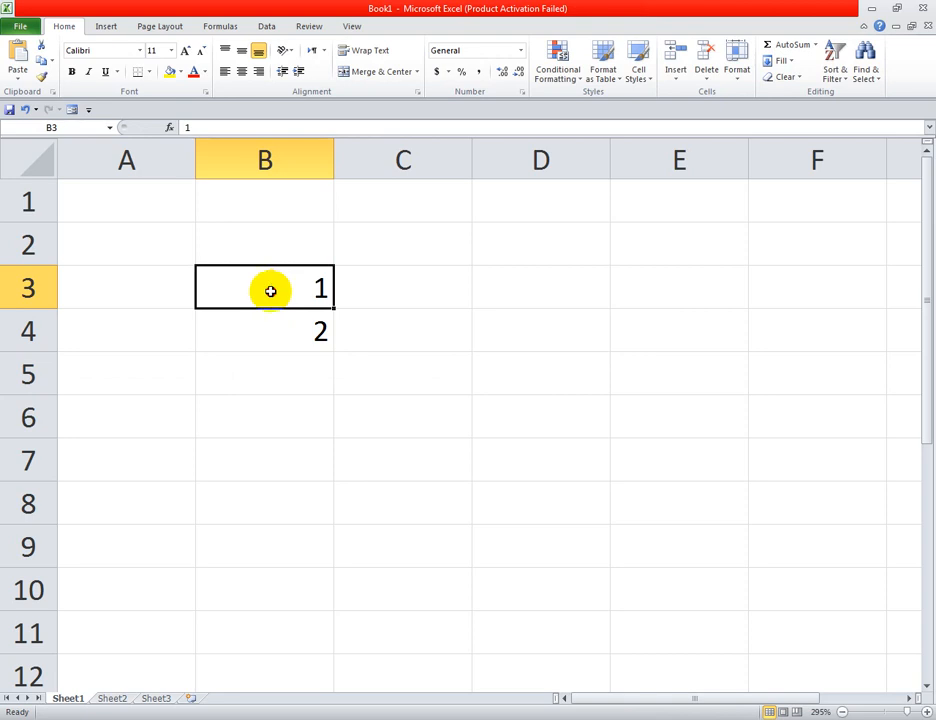
pyautogui.moveTo(272, 290); pyautogui.dragTo(272, 312)
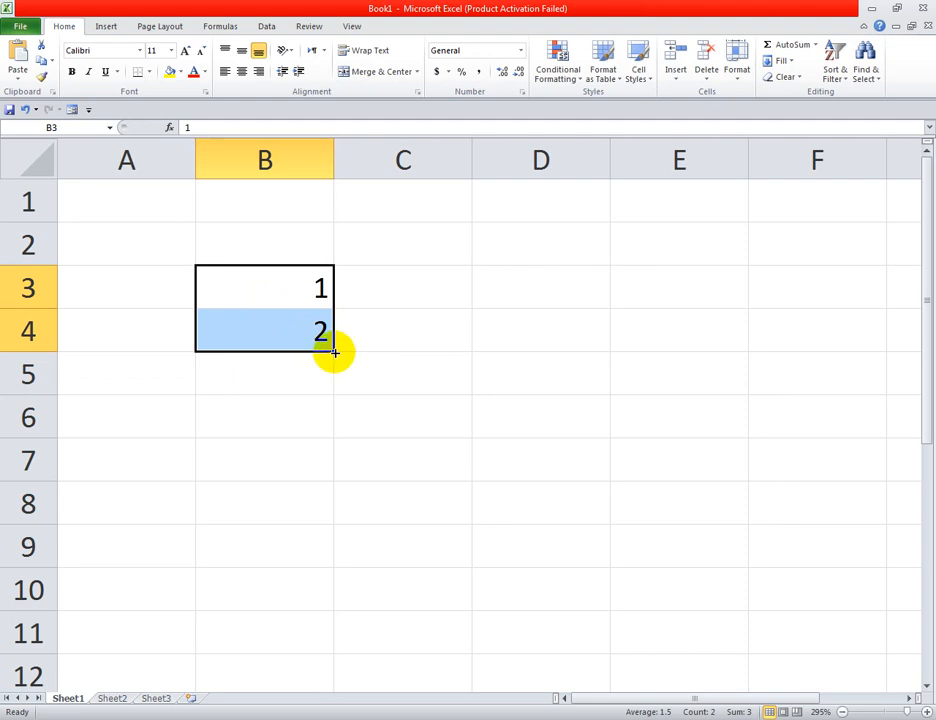
pyautogui.moveTo(334, 352); pyautogui.dragTo(309, 634)
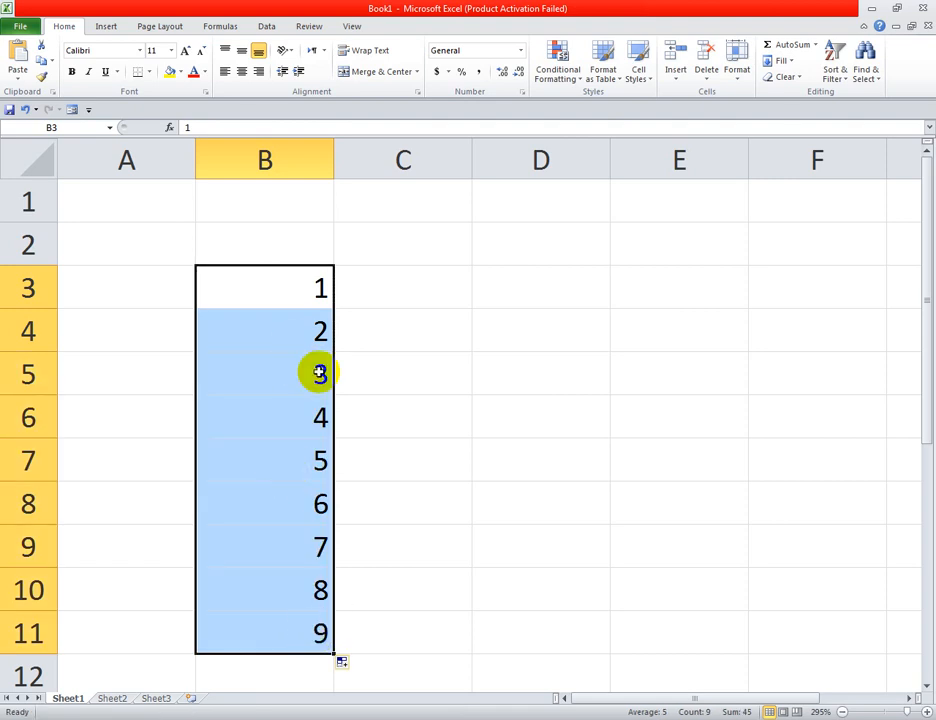
# - Enter 2 in cell C3 and 4 in cell C4, and fill the even-number series down through cell C11
pyautogui.click(408, 296)
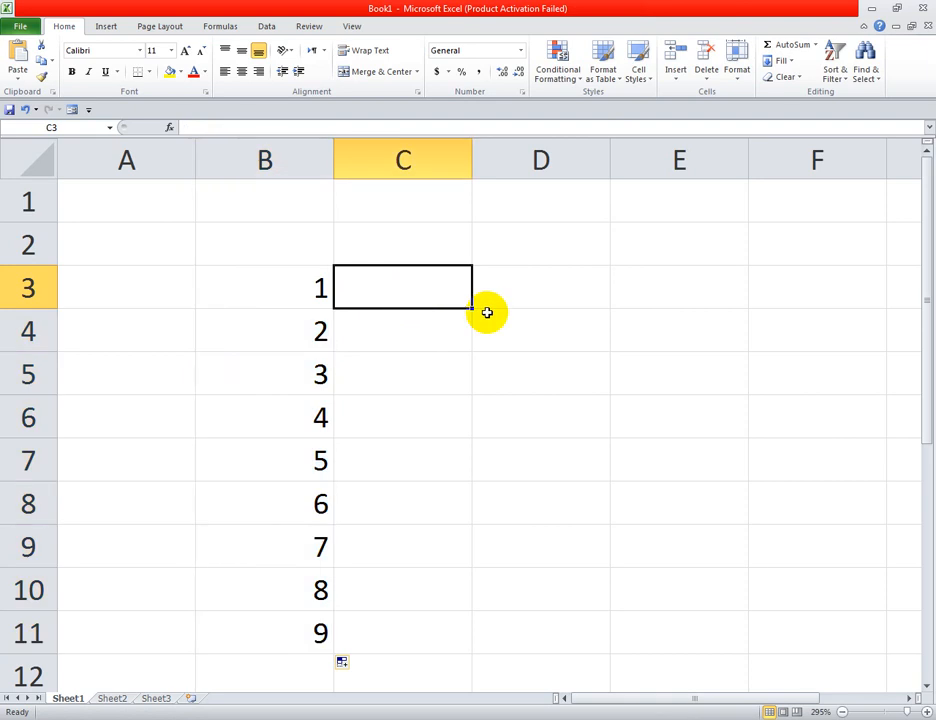
pyautogui.write('2')
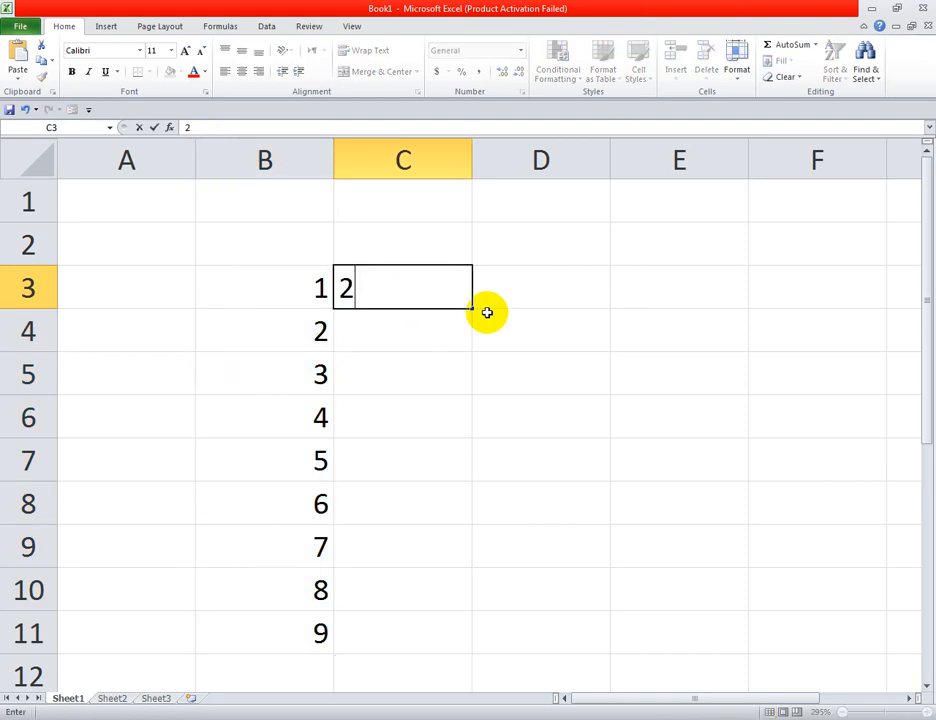
pyautogui.press('Return')
pyautogui.write('4')
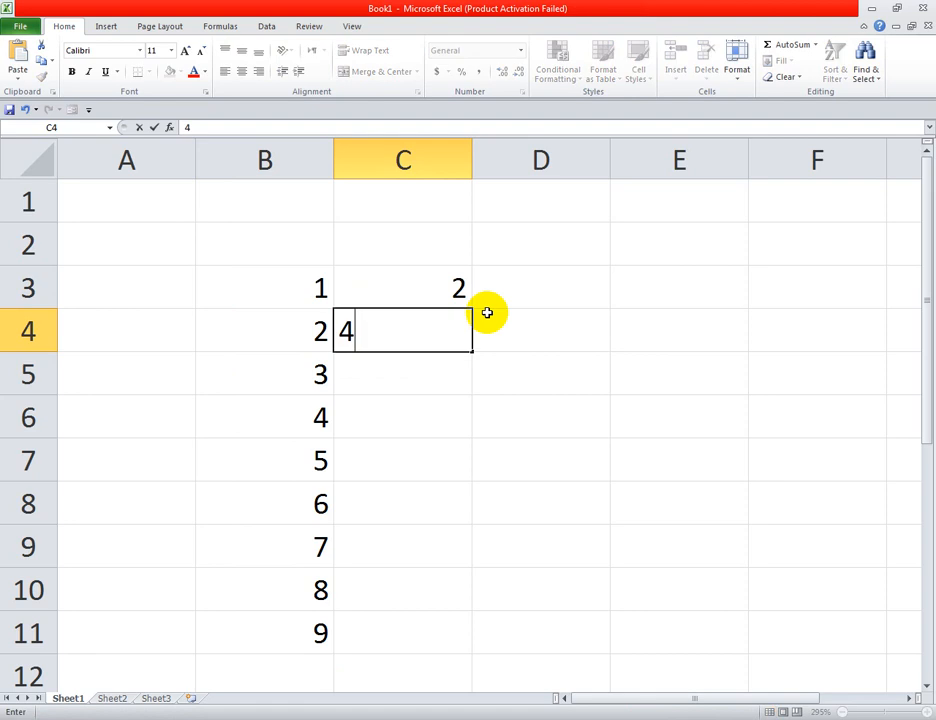
pyautogui.press('Return')
pyautogui.moveTo(422, 294); pyautogui.dragTo(420, 315)
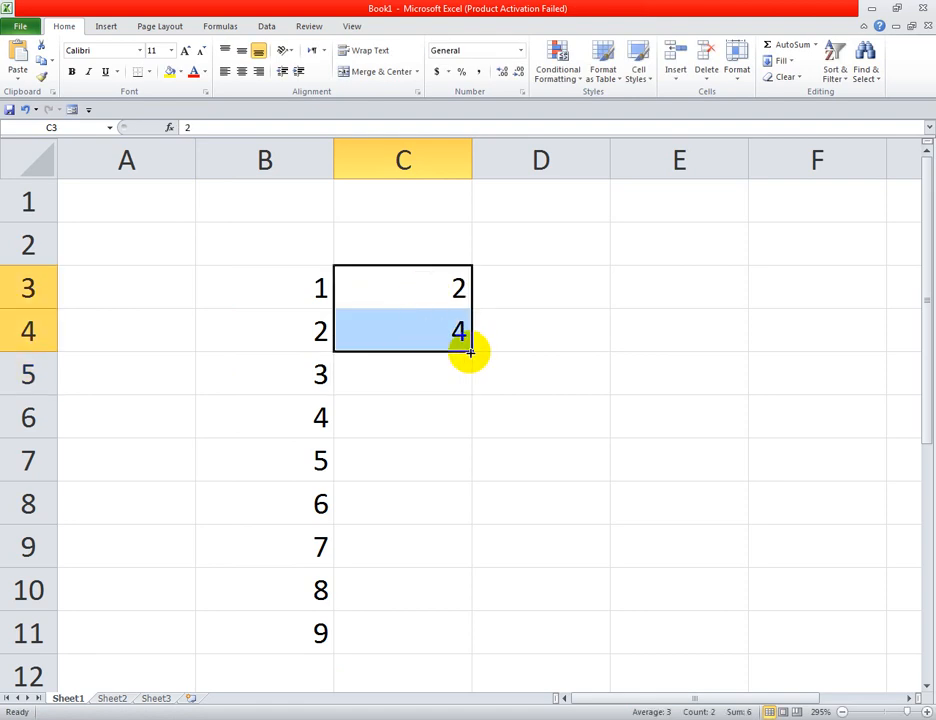
pyautogui.moveTo(470, 352); pyautogui.dragTo(435, 640)
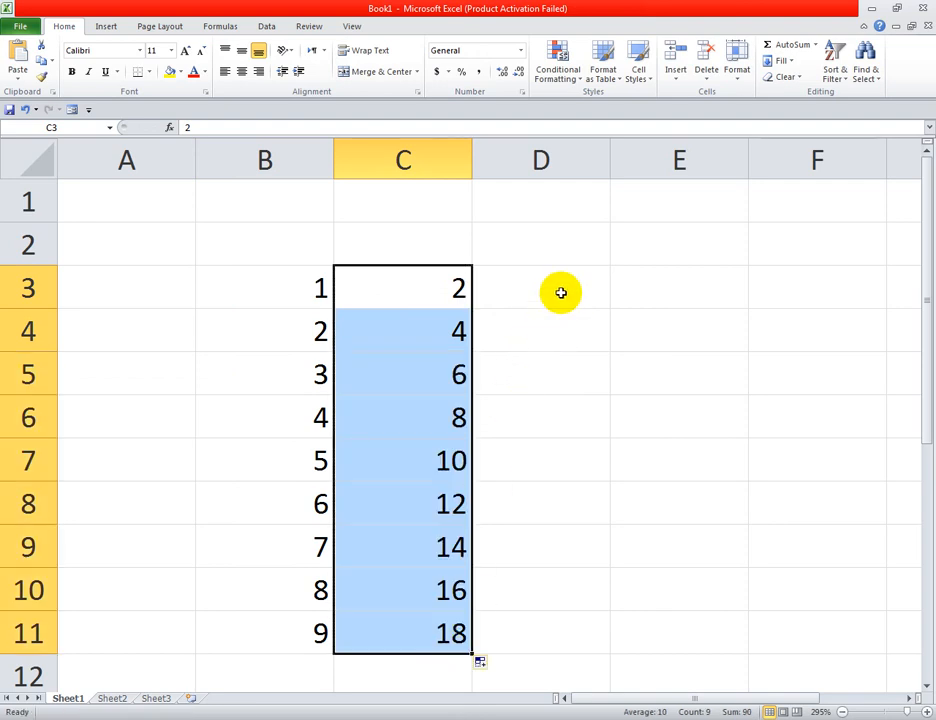
# - Enter 1 in cell D3 and 3 in cell D4, and fill the odd-number series down through cell D11
pyautogui.click(561, 293)
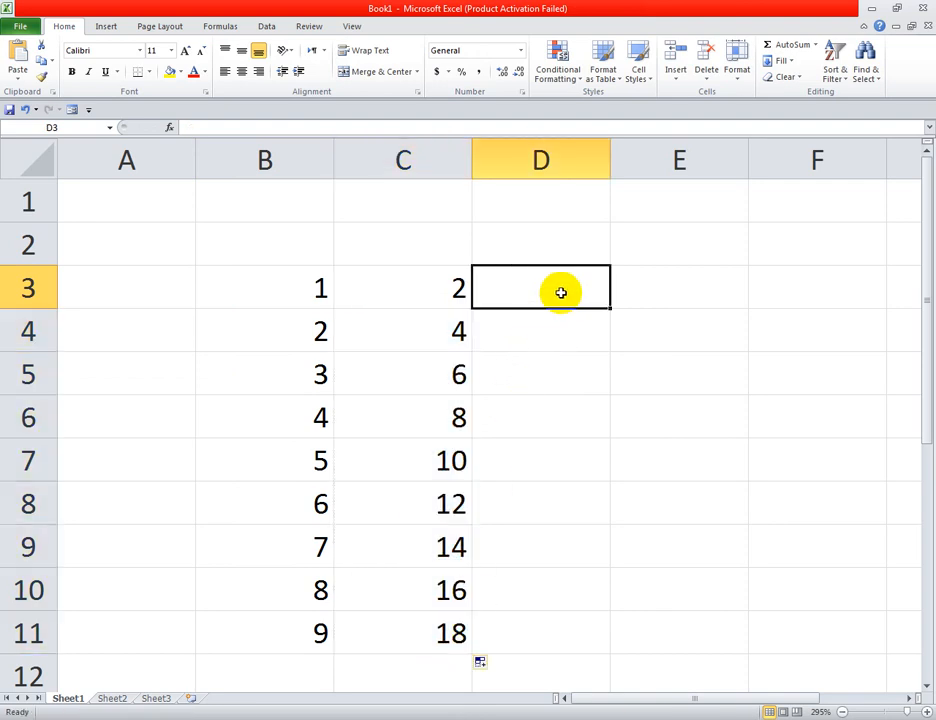
pyautogui.write('1')
pyautogui.press('Return')
pyautogui.write('3')
pyautogui.press('Return')
pyautogui.click(561, 293)
pyautogui.moveTo(561, 293); pyautogui.dragTo(568, 322)
pyautogui.moveTo(614, 355); pyautogui.dragTo(595, 635)
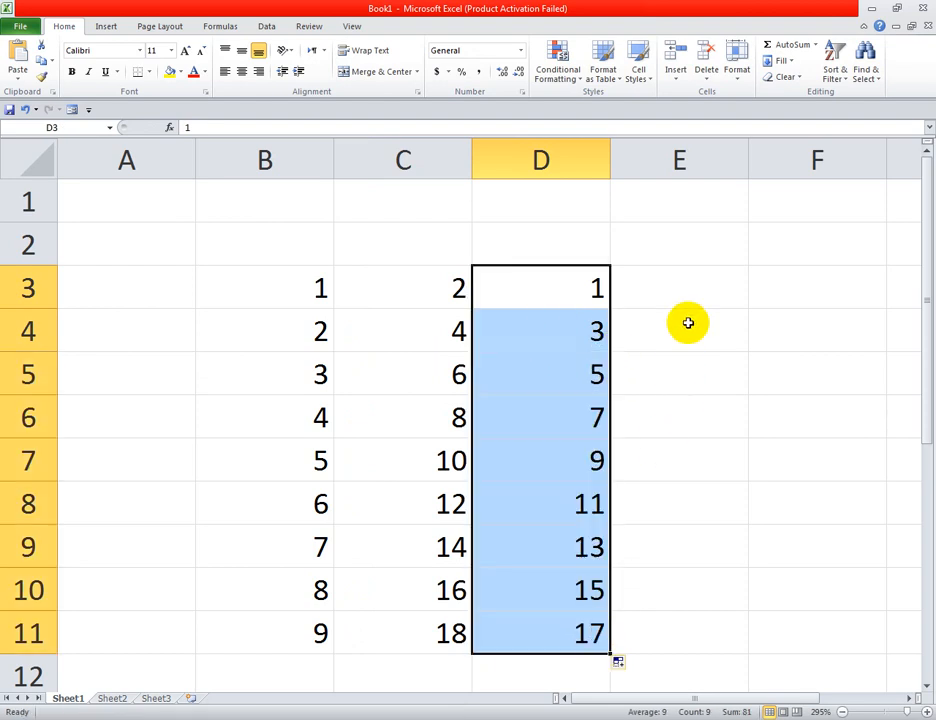
# - Clear all the number series from the range B3:D12
pyautogui.click(685, 290)
pyautogui.moveTo(324, 286); pyautogui.dragTo(566, 654)
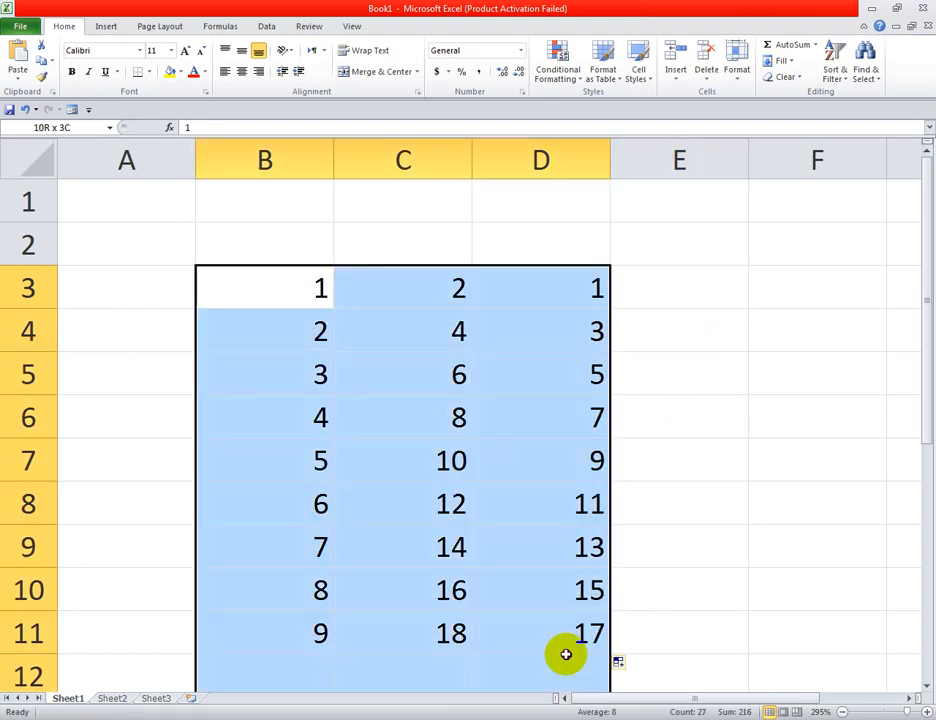
pyautogui.press('Delete')
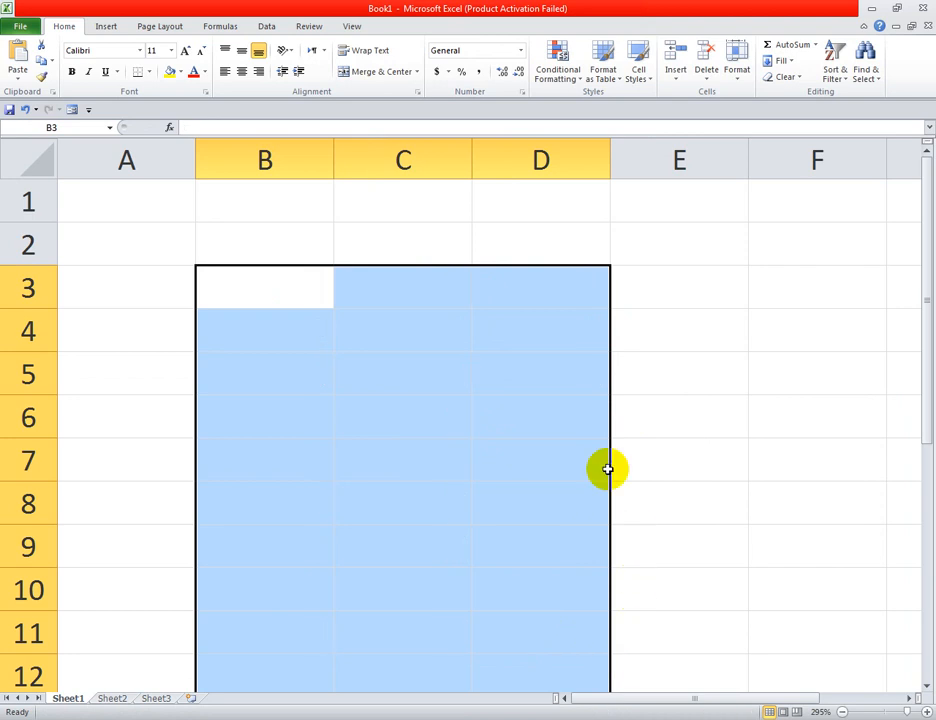
# - Enter 1 in cell B3 and 2 in cell B4, and extend the series down through cell B12
pyautogui.click(290, 278)
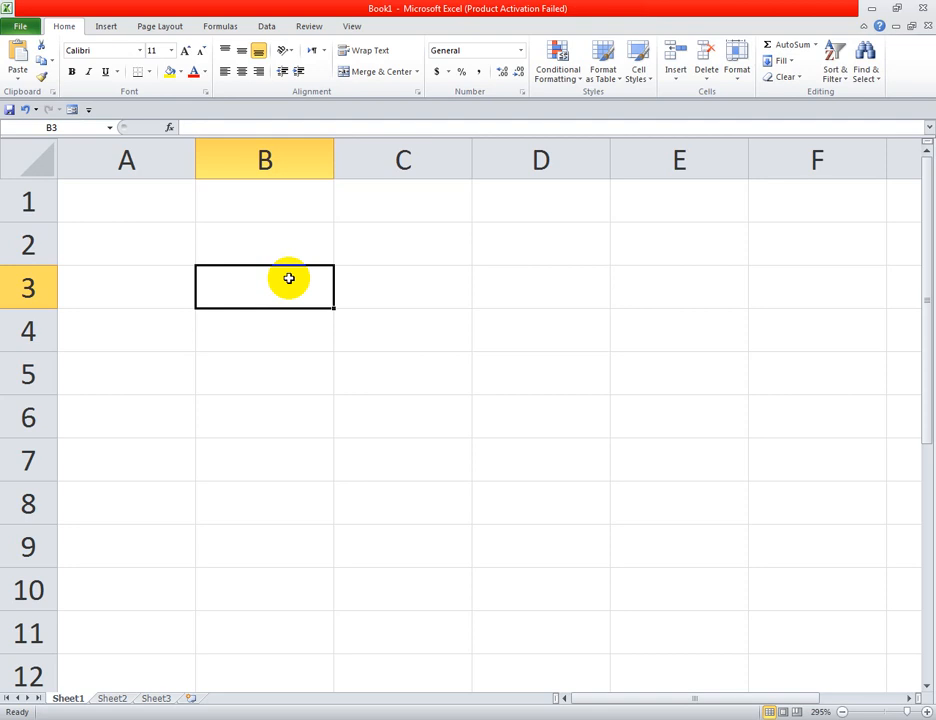
pyautogui.write('1')
pyautogui.press('Return')
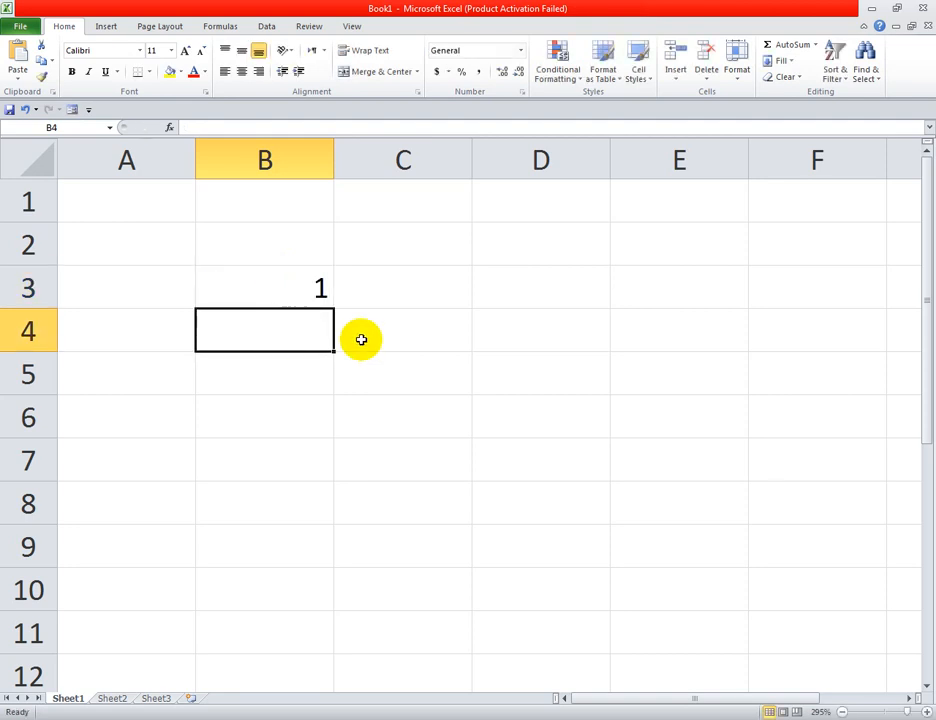
pyautogui.write('2')
pyautogui.moveTo(284, 288); pyautogui.dragTo(299, 681)
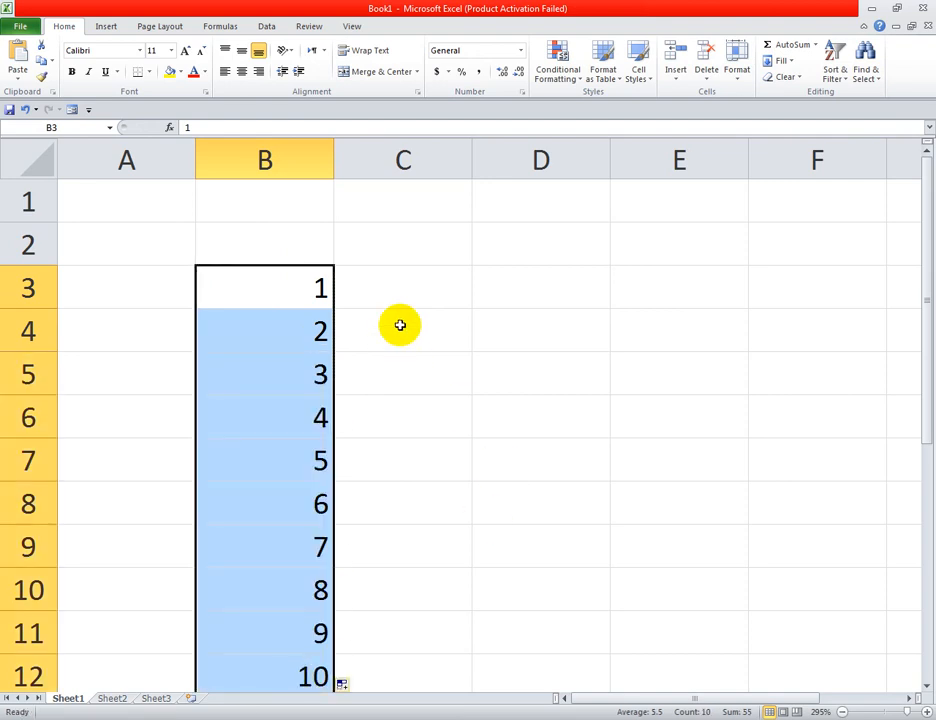
# - Enter 2 in cell C3 and copy it down through cell C12
pyautogui.click(418, 294)
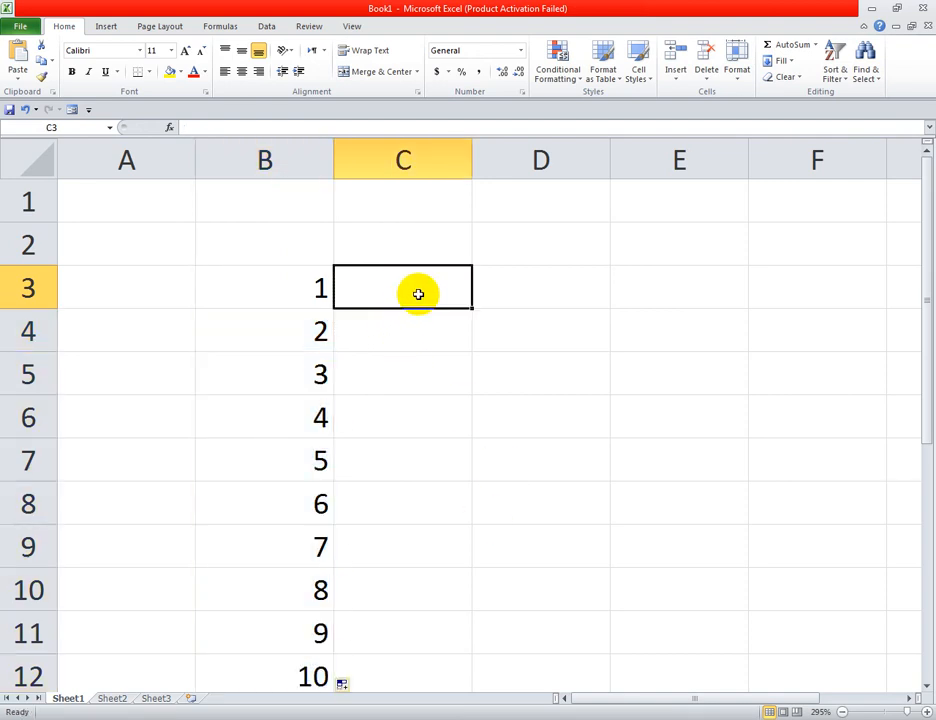
pyautogui.write('2')
pyautogui.click(457, 320)
pyautogui.click(447, 293)
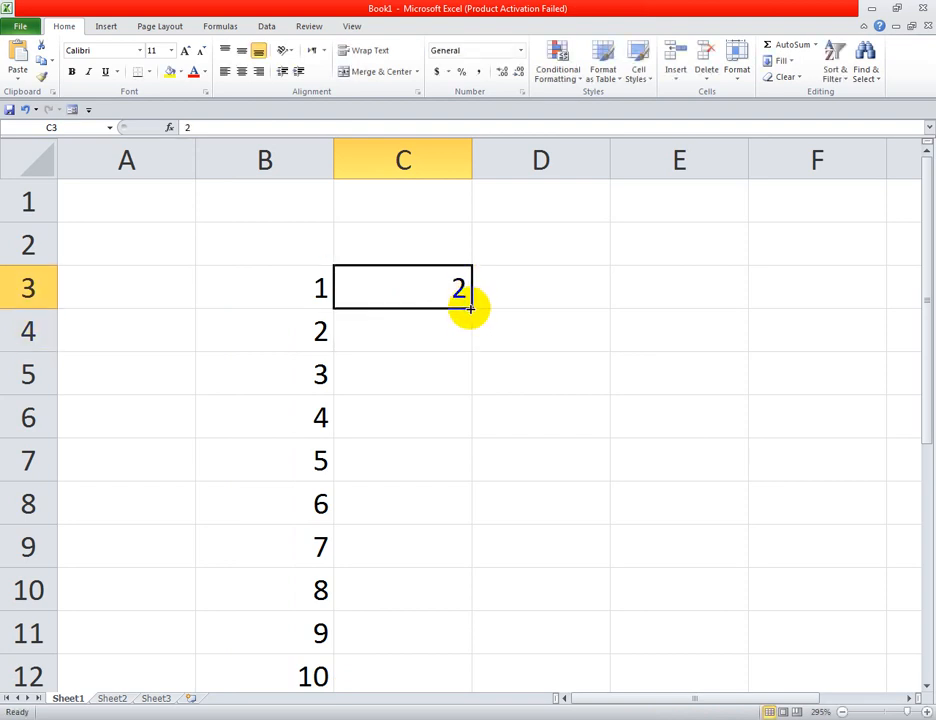
pyautogui.moveTo(469, 308); pyautogui.dragTo(464, 678)
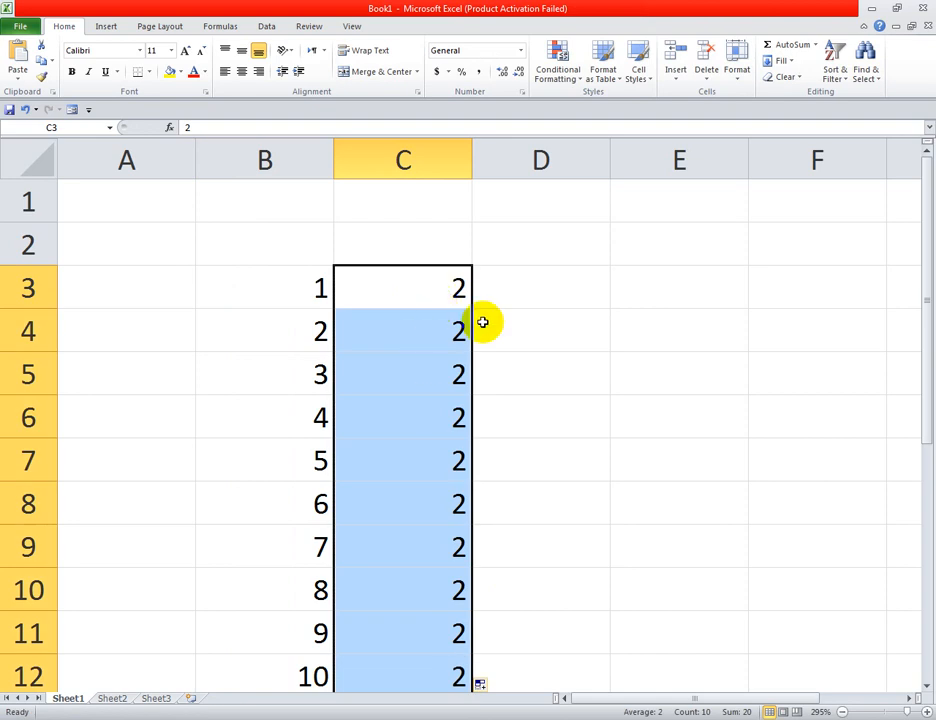
# - Enter the formula =B3*C3 in cell D3 to multiply the two values beside it
pyautogui.click(556, 294)
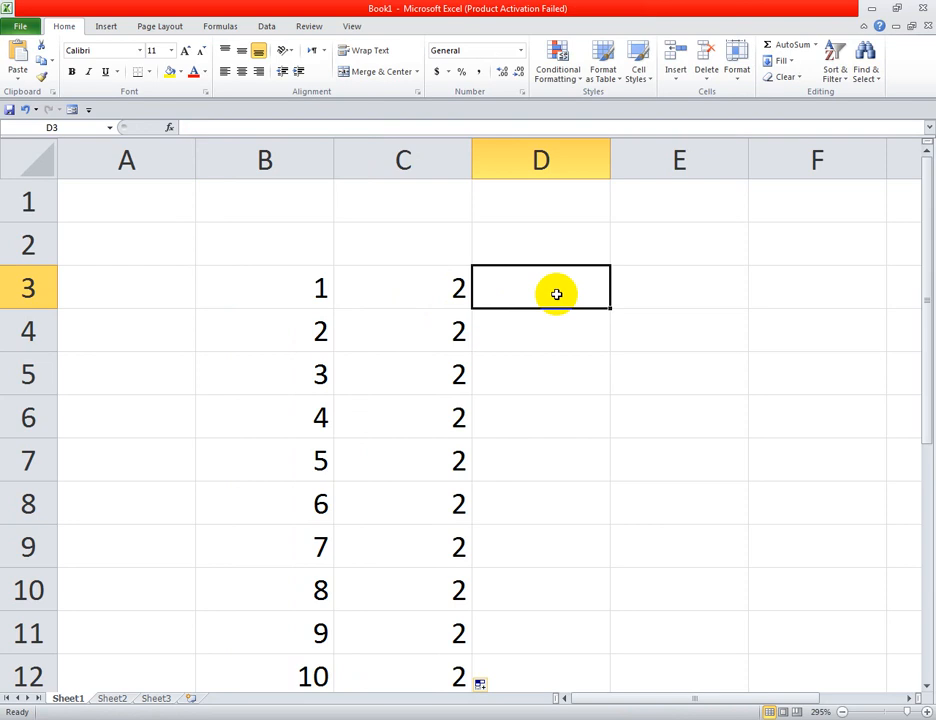
pyautogui.write('=')
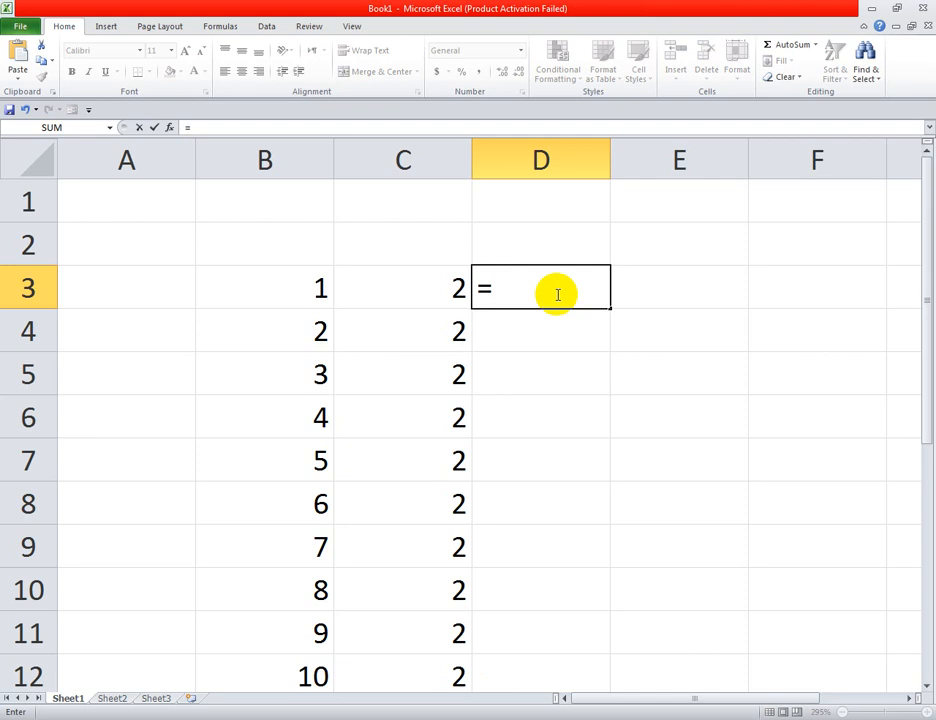
pyautogui.click(300, 288)
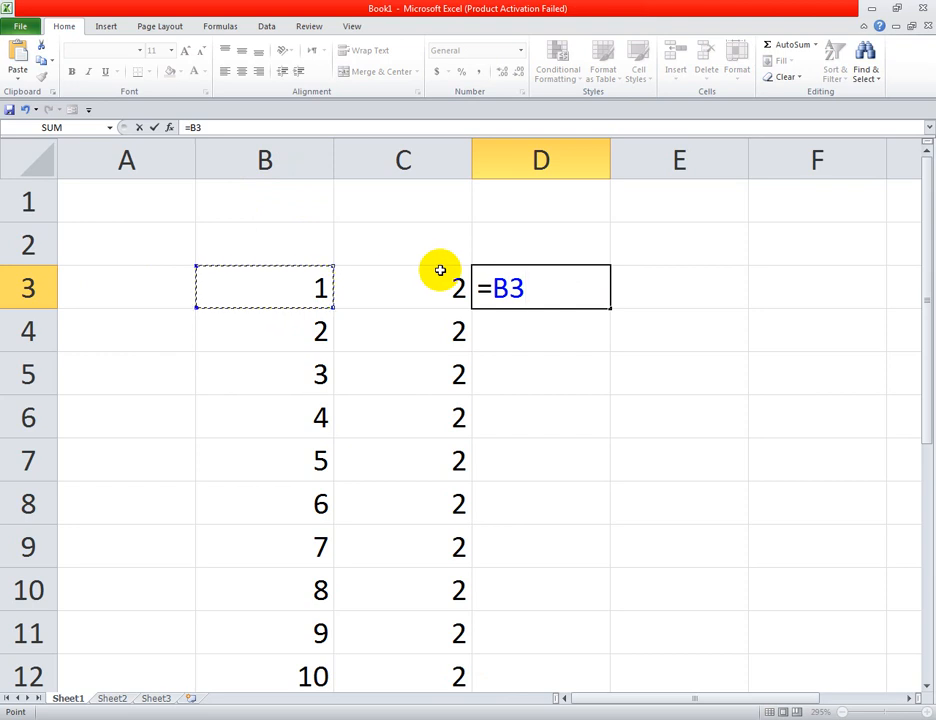
pyautogui.write('*')
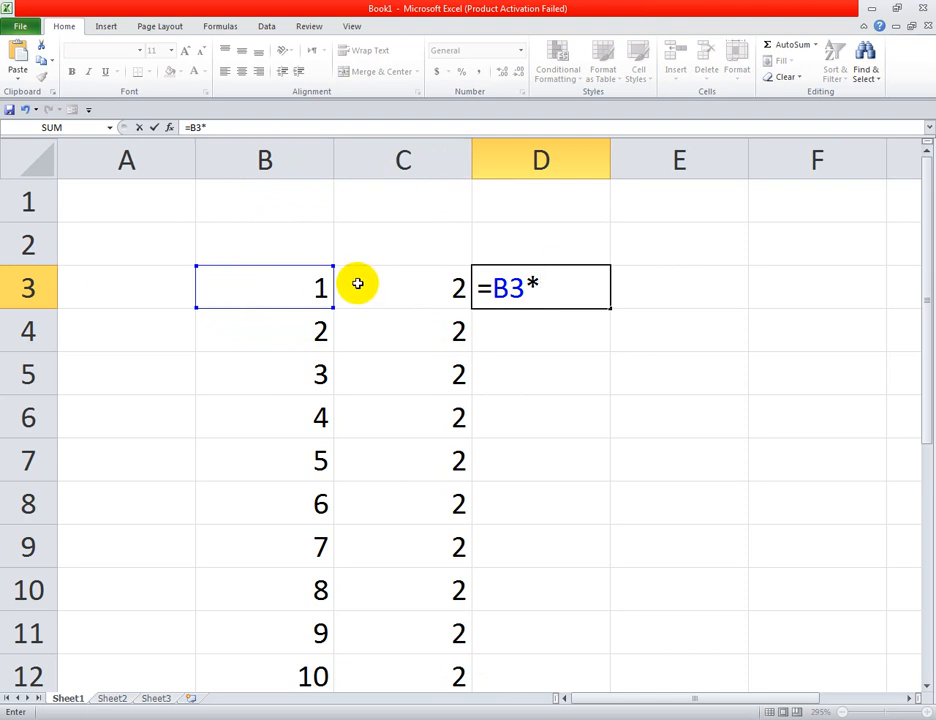
pyautogui.click(410, 286)
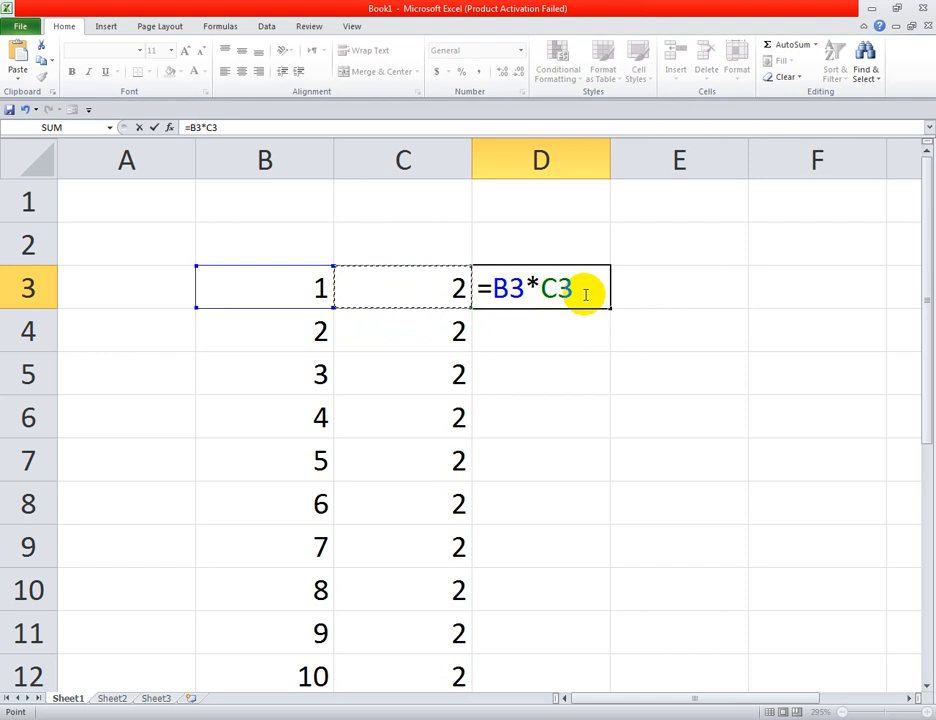
pyautogui.press('Return')
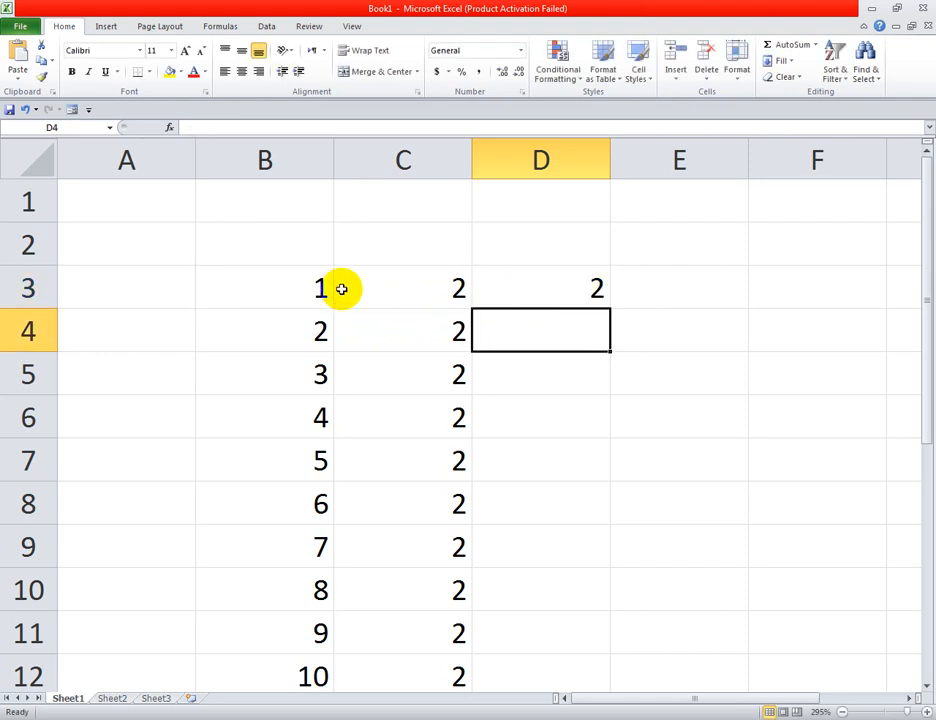
# - Fill the multiplication formula from cell D3 down through cell D12 and select cell D4 to view its formula
pyautogui.click(595, 292)
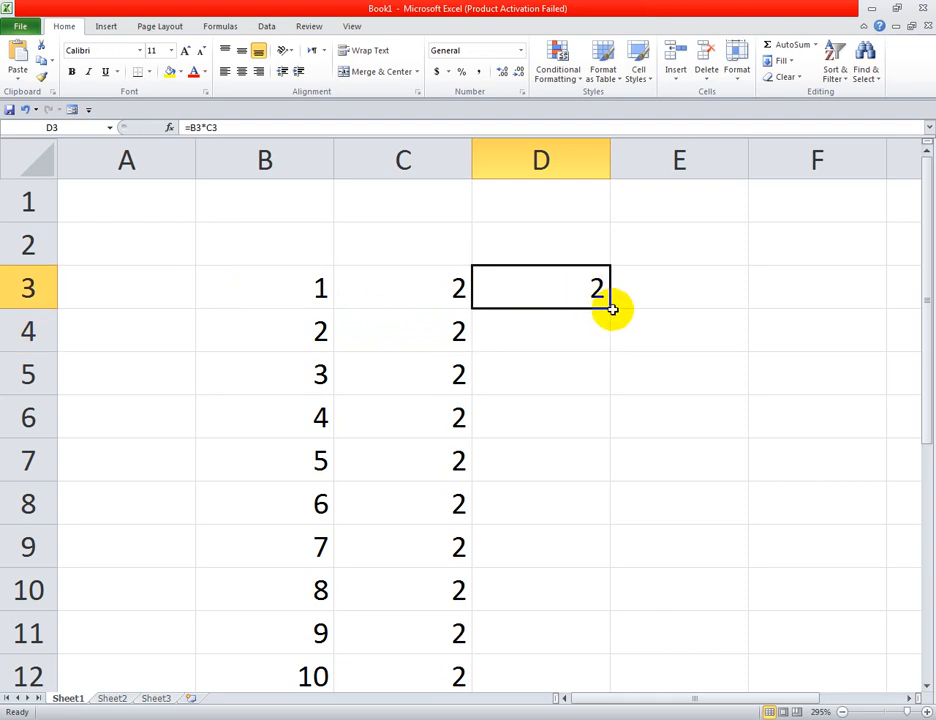
pyautogui.moveTo(609, 310); pyautogui.dragTo(609, 310)
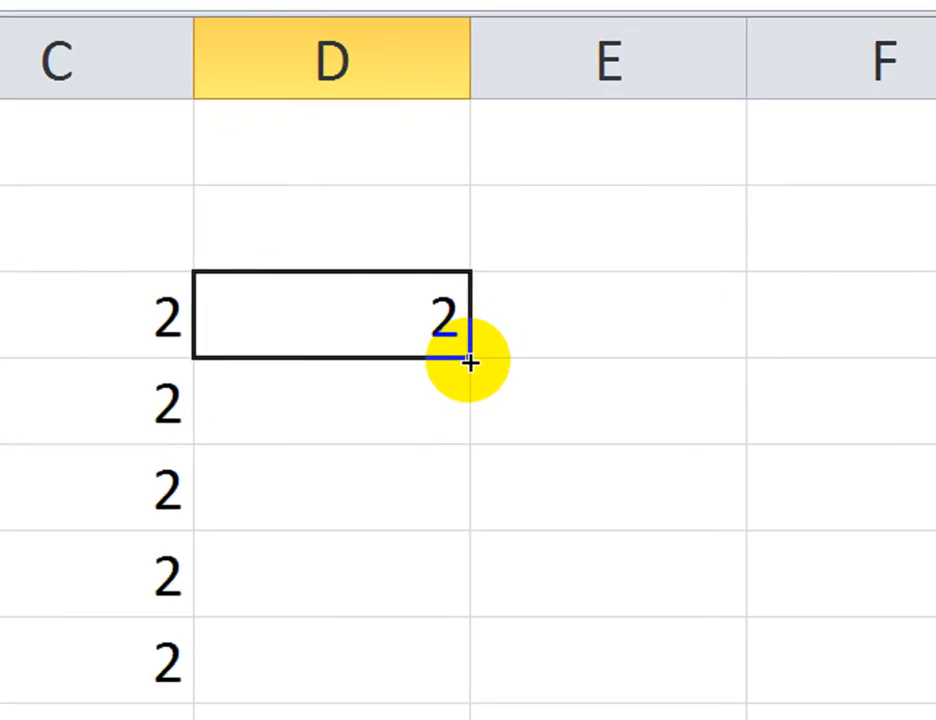
pyautogui.moveTo(470, 358); pyautogui.dragTo(463, 606)
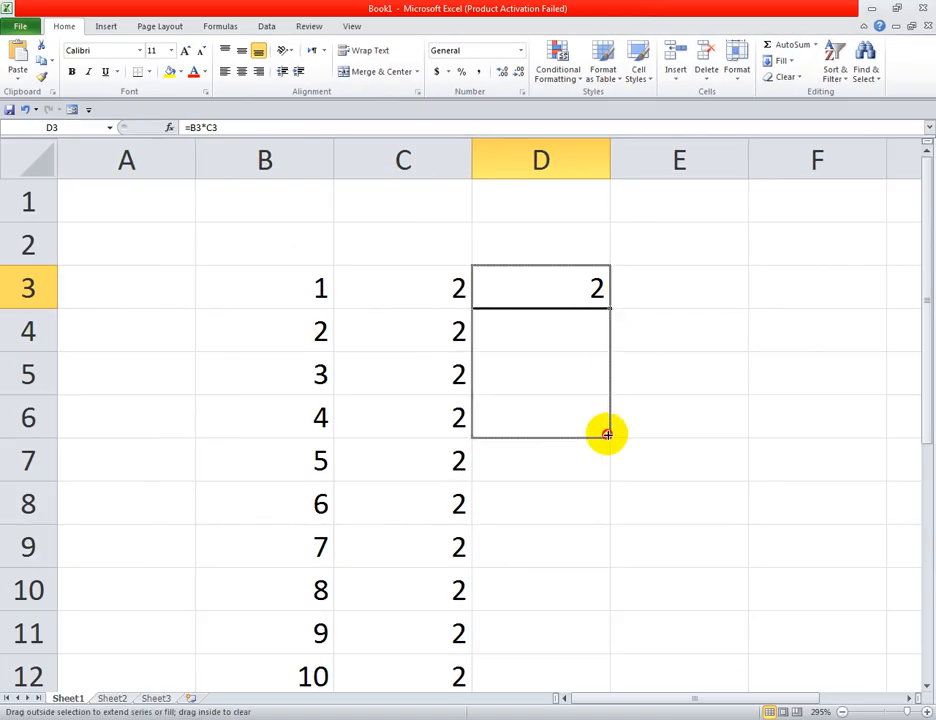
pyautogui.moveTo(607, 434); pyautogui.dragTo(574, 668)
pyautogui.moveTo(438, 616); pyautogui.dragTo(435, 620)
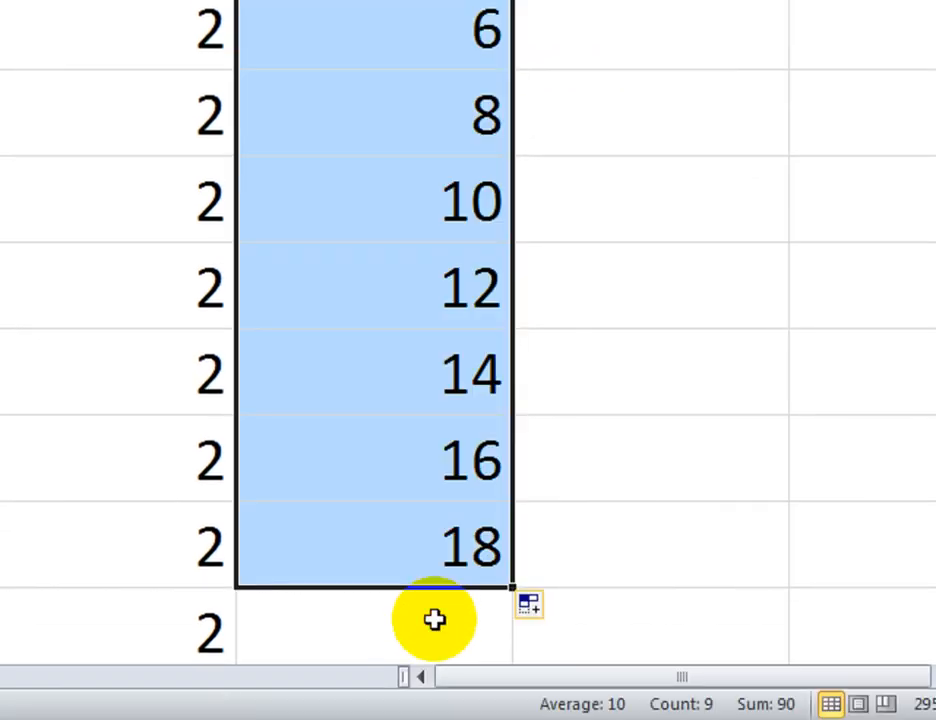
pyautogui.moveTo(512, 590); pyautogui.dragTo(495, 631)
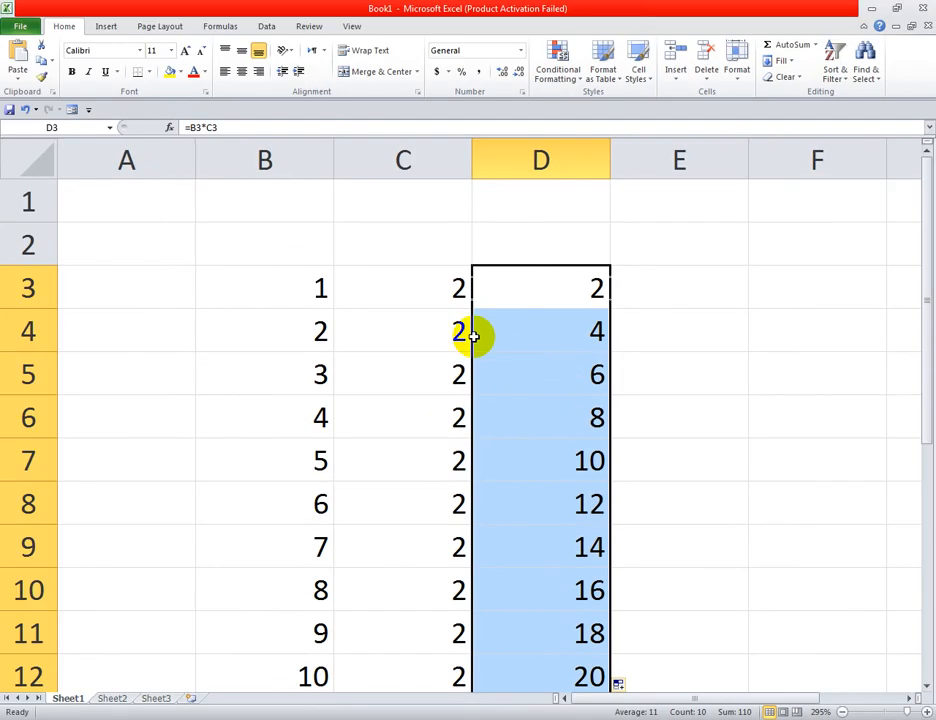
pyautogui.click(548, 340)
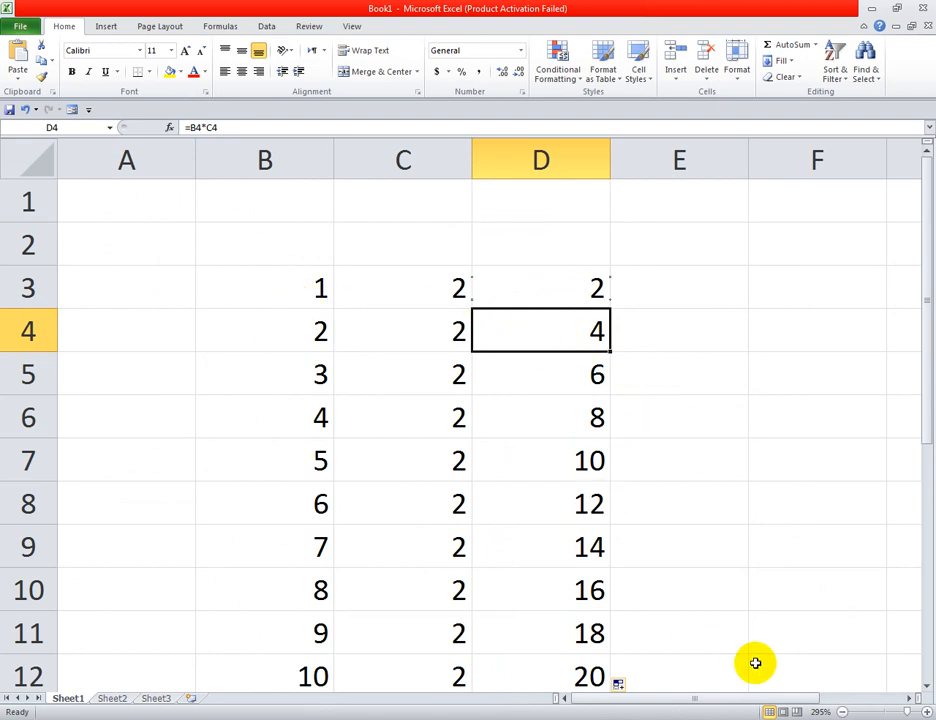
# - Select the empty cell F4 beyond the multiplication columns
pyautogui.doubleClick(906, 698)
pyautogui.click(906, 698)
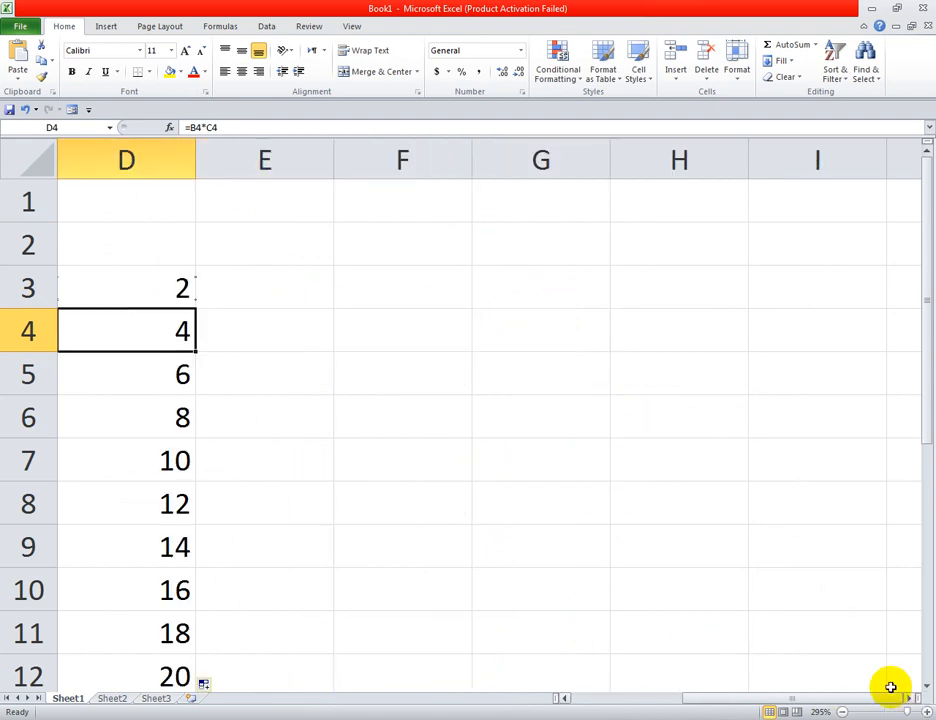
pyautogui.click(413, 340)
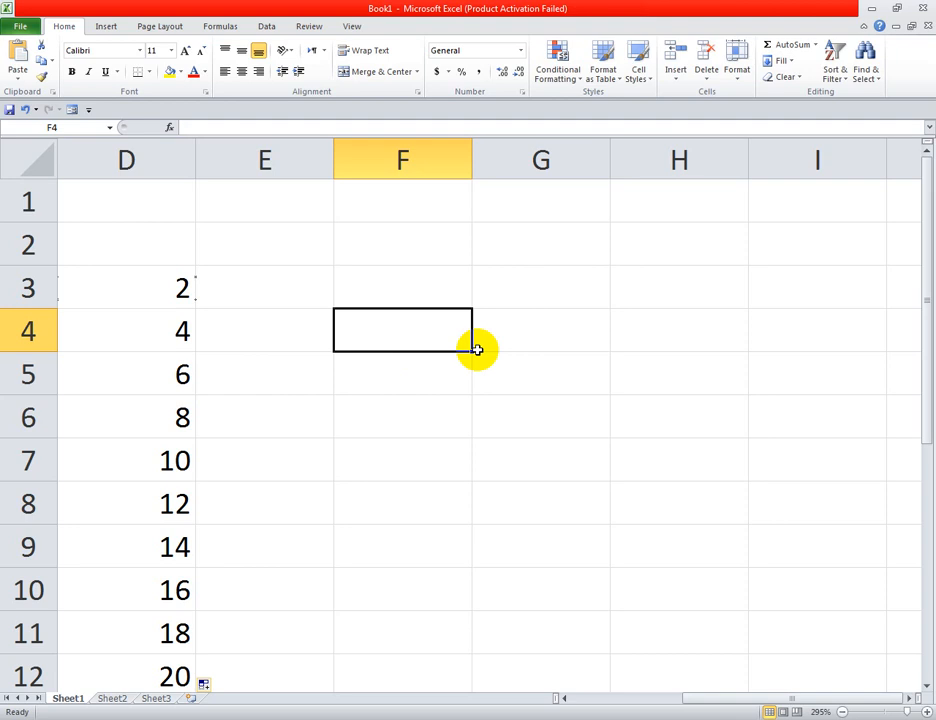
# - Enter 555 in cell F4 and 5 in cell G4
pyautogui.write('555')
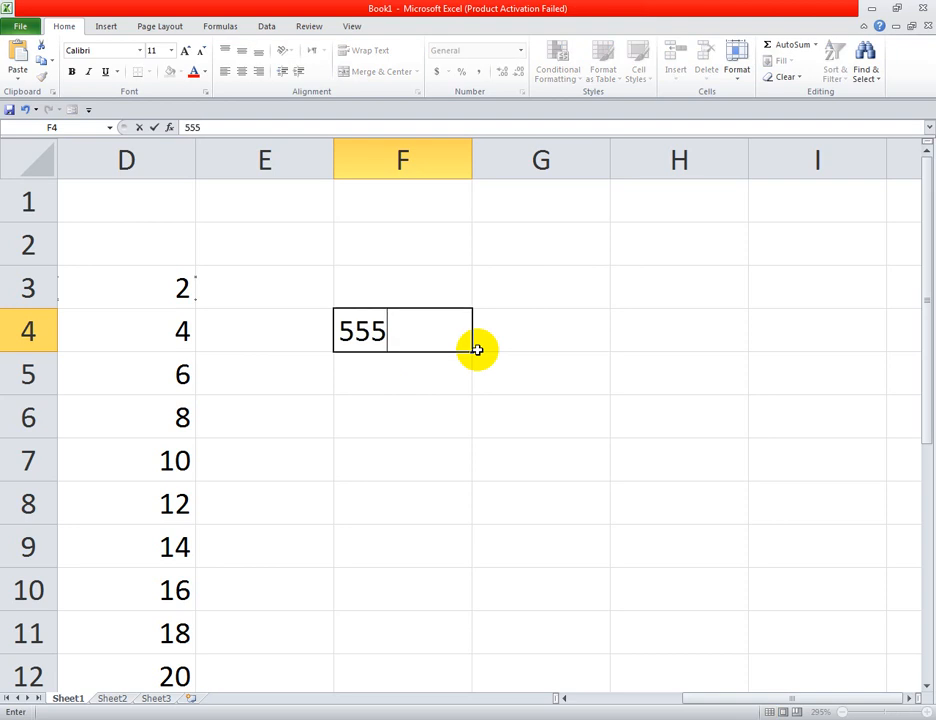
pyautogui.click(541, 333)
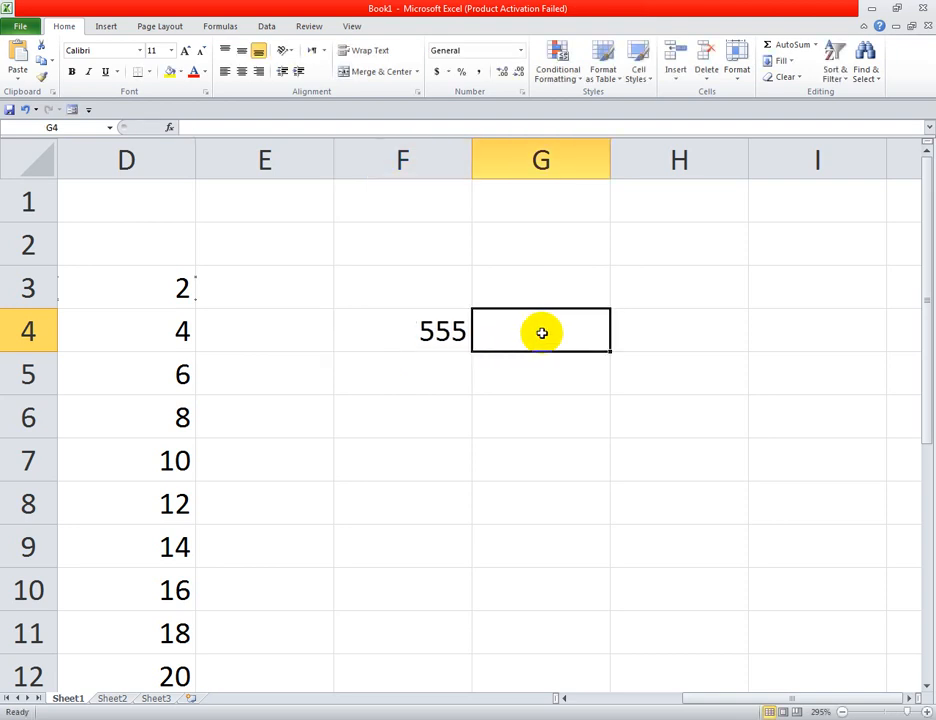
pyautogui.write('5')
# - Enter the formula =F4/G4 in cell H4 to divide the first value by the second
pyautogui.click(638, 332)
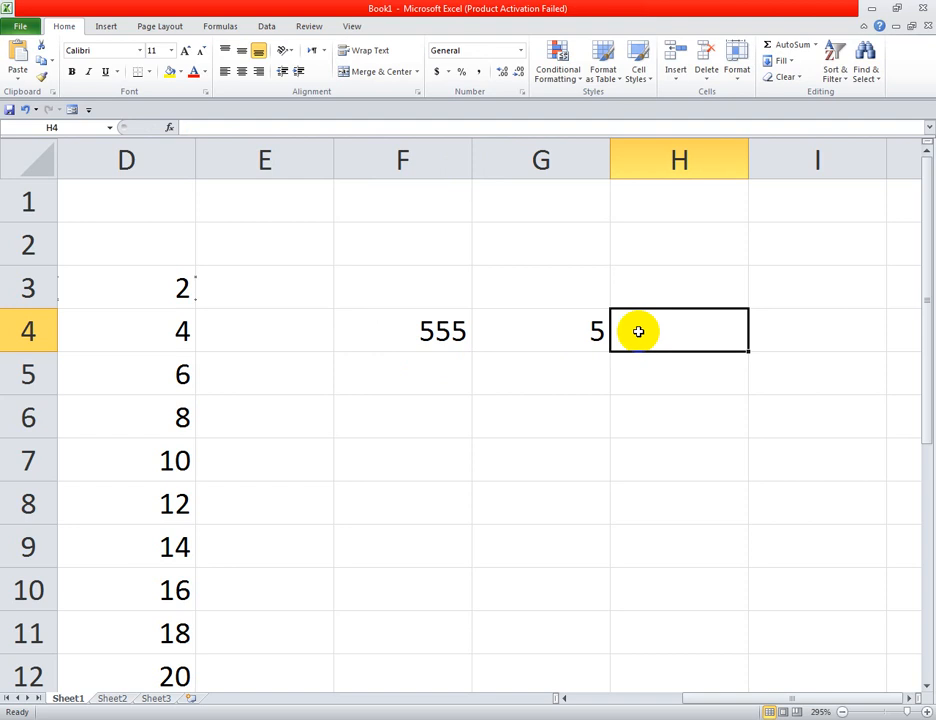
pyautogui.write('=')
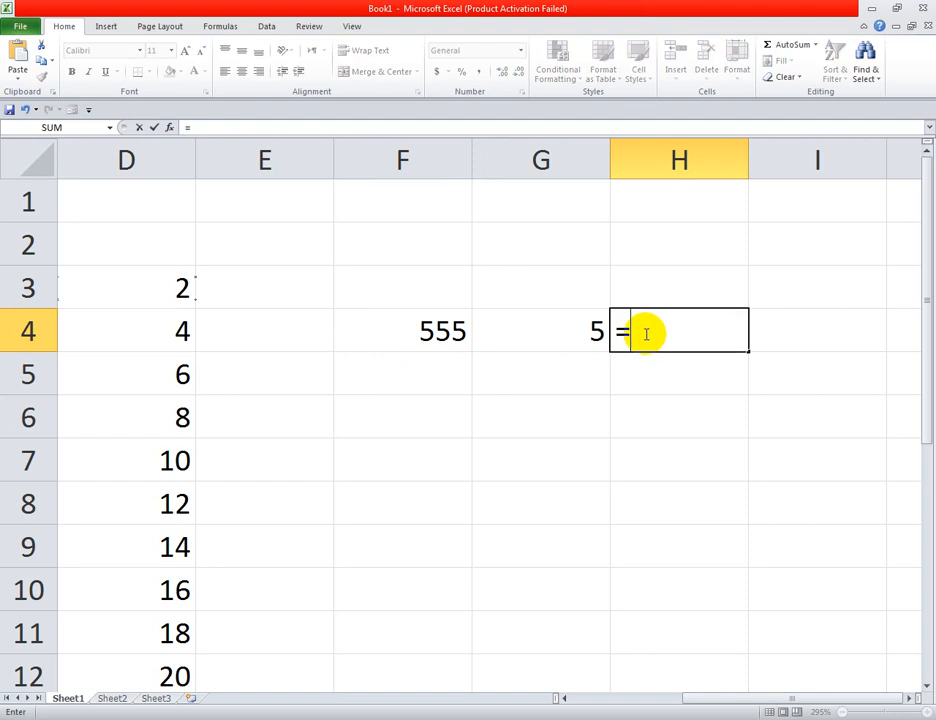
pyautogui.click(442, 334)
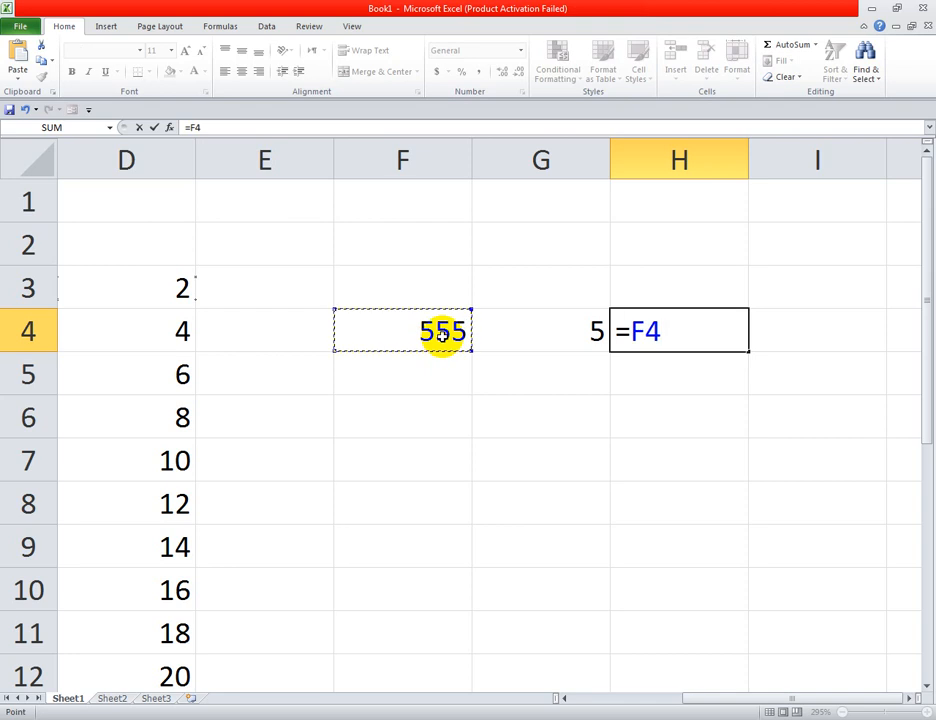
pyautogui.write('/')
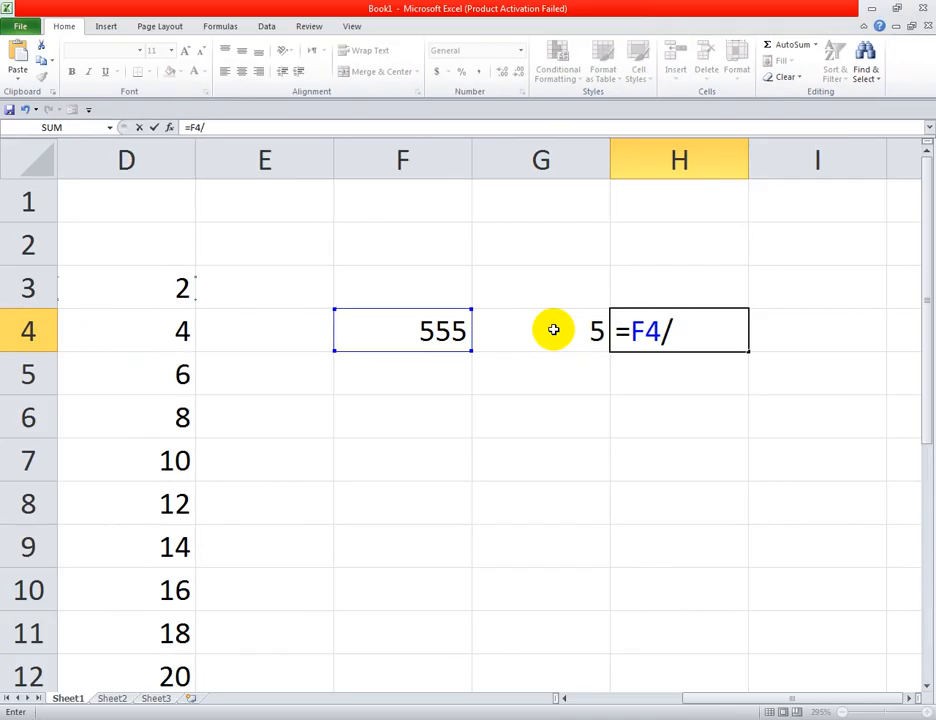
pyautogui.click(553, 330)
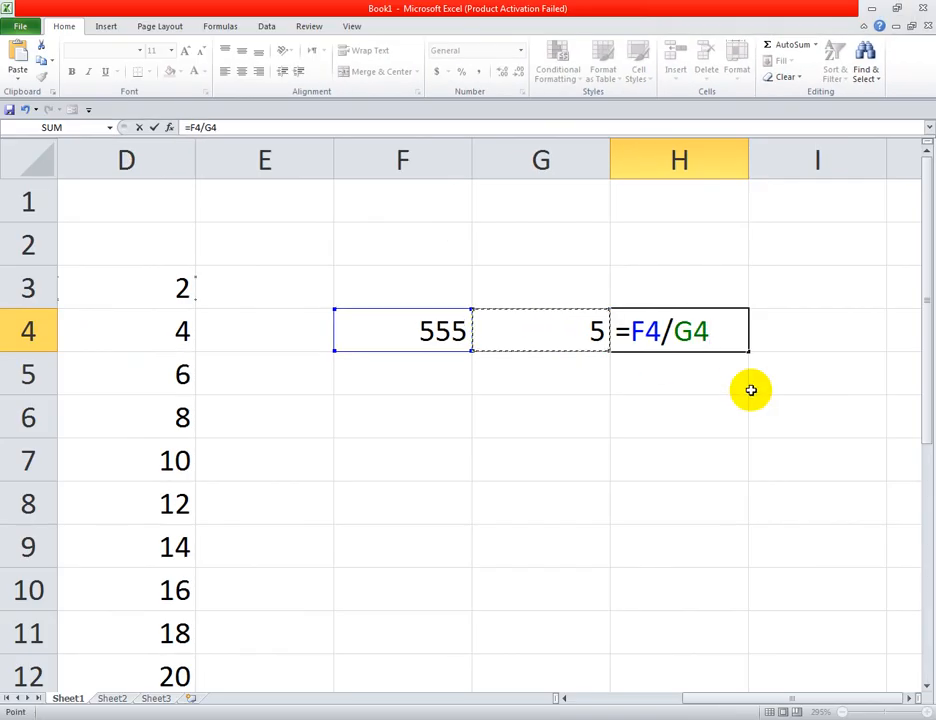
pyautogui.press('Return')
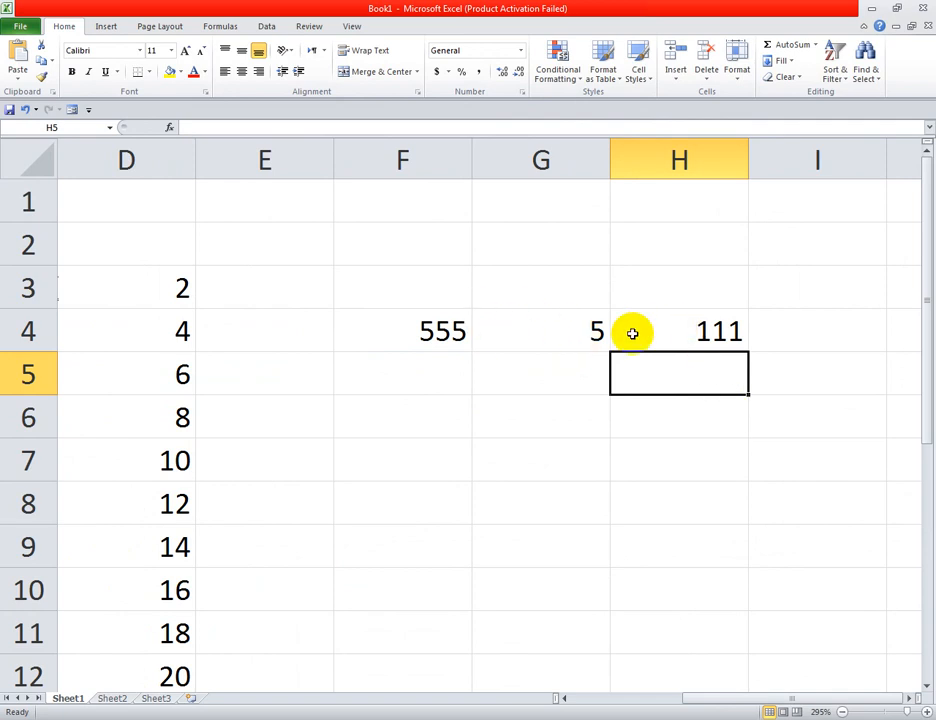
# - Enter 800 in cell F6 and 400 in cell G6
pyautogui.click(445, 416)
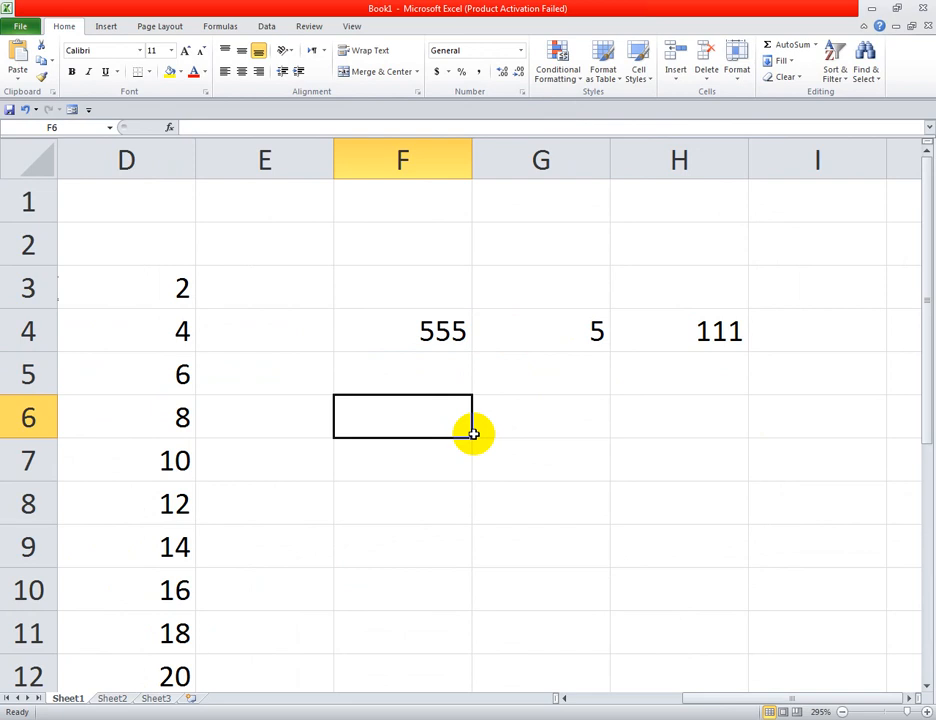
pyautogui.write('8')
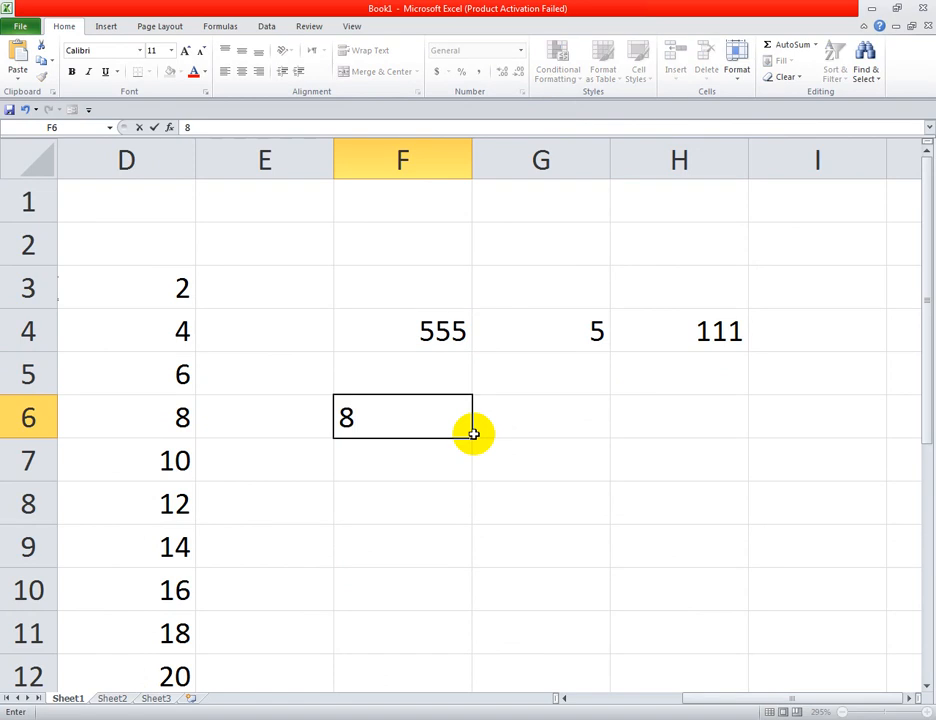
pyautogui.write('00')
pyautogui.click(590, 427)
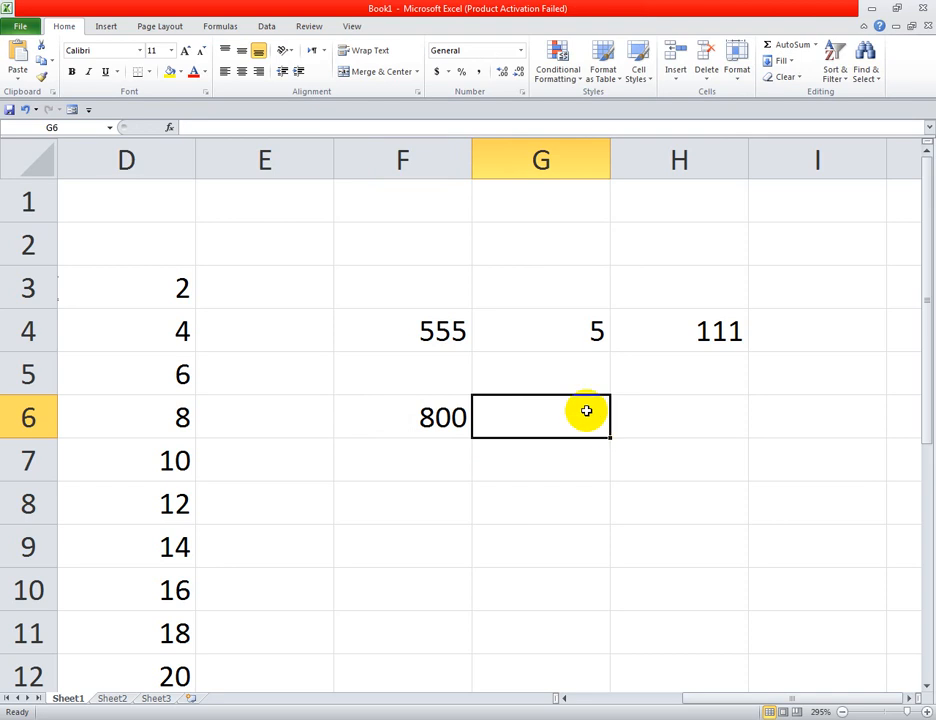
pyautogui.write('400')
# - Enter the formula =F6-G6 in cell H6 to subtract the second value from the first
pyautogui.click(678, 427)
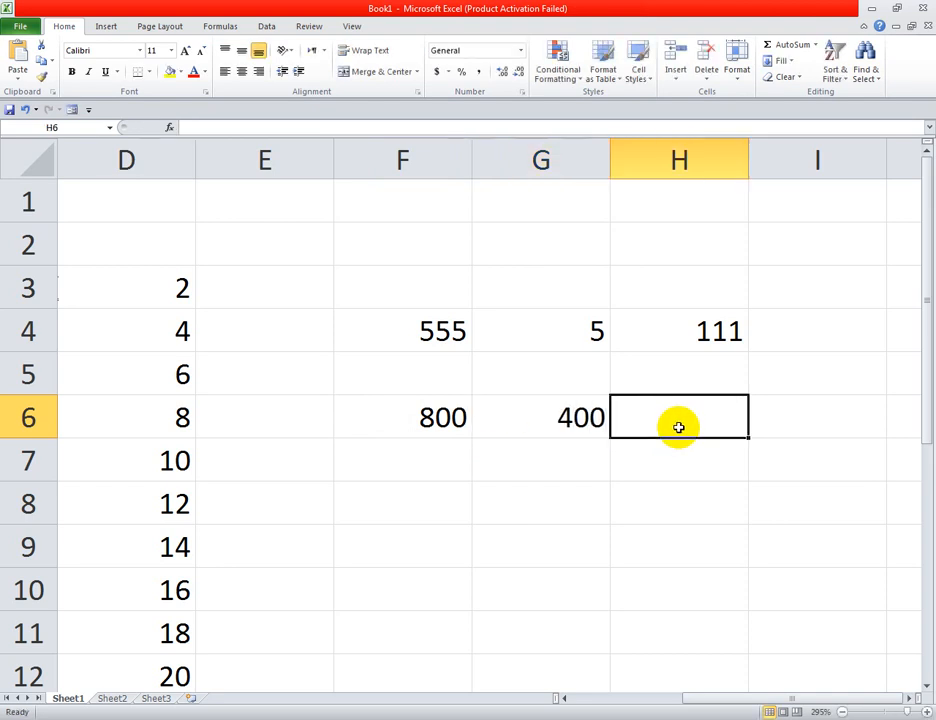
pyautogui.write('=')
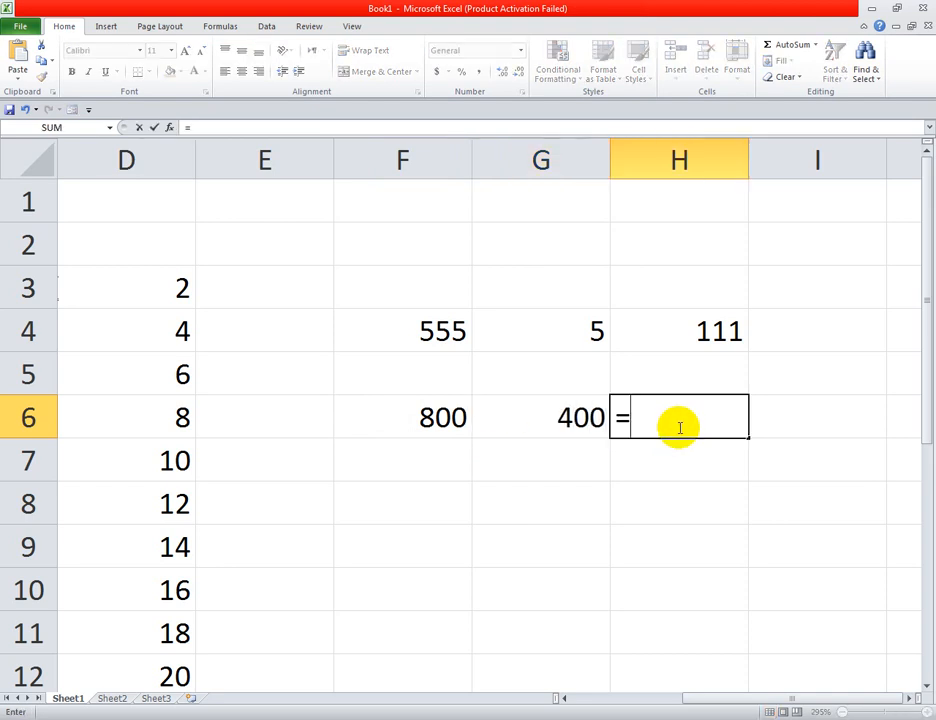
pyautogui.click(437, 419)
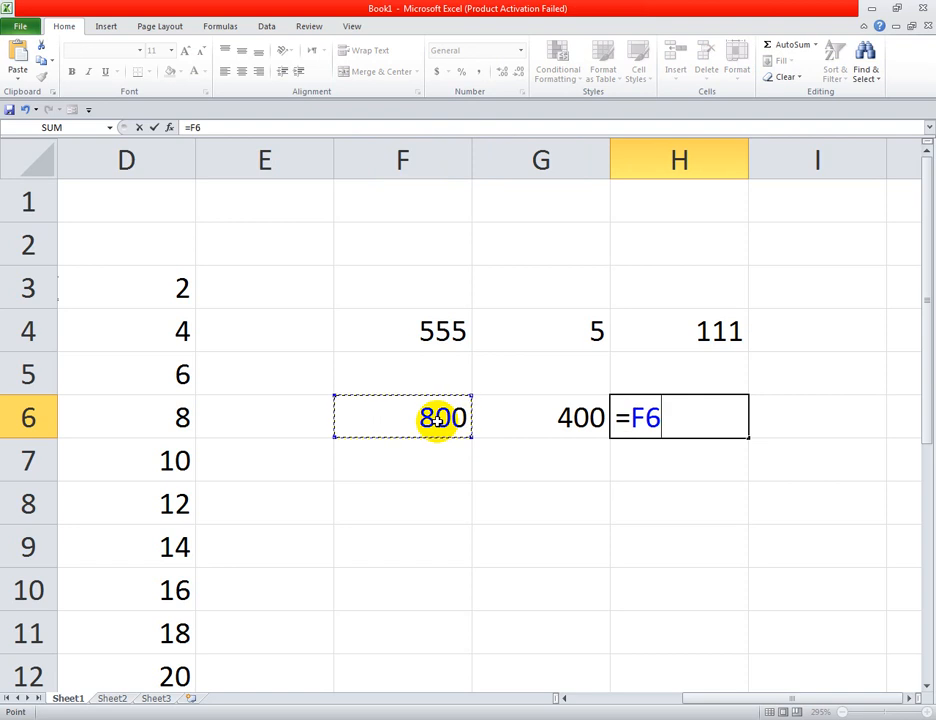
pyautogui.write('-')
pyautogui.click(524, 416)
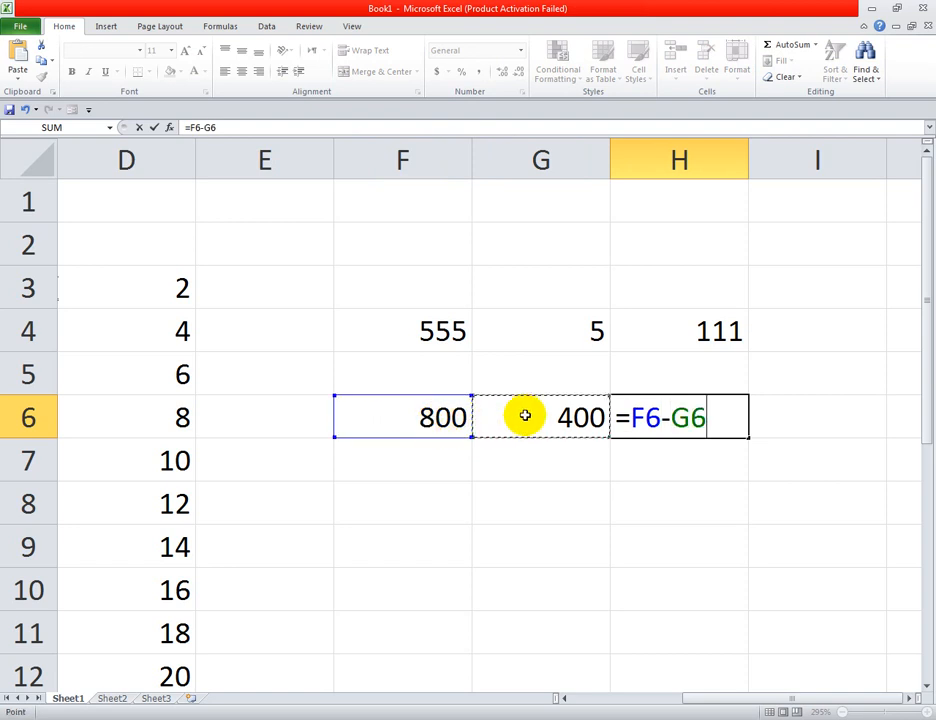
pyautogui.press('Return')
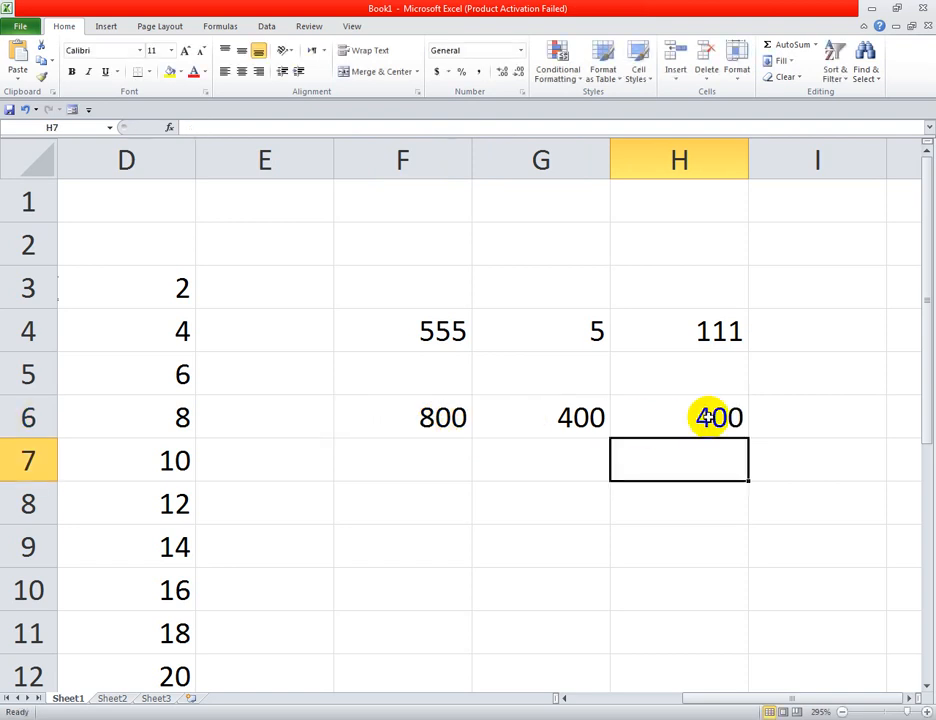
# - Enter the values 25, 35, 58 and 45 down cells F8 through F11
pyautogui.click(417, 502)
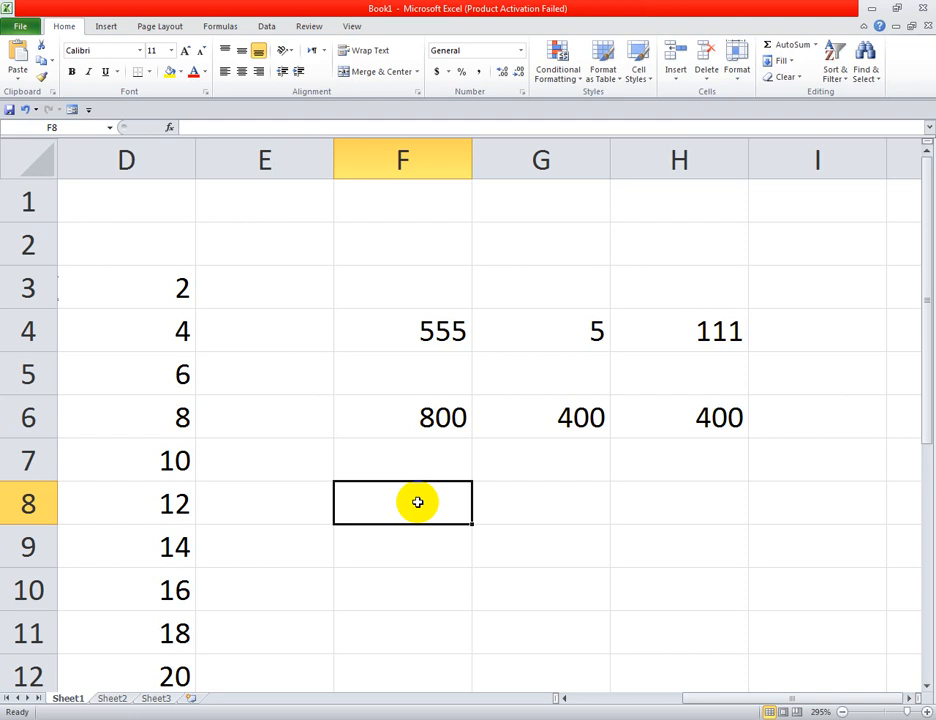
pyautogui.write('25')
pyautogui.press('Return')
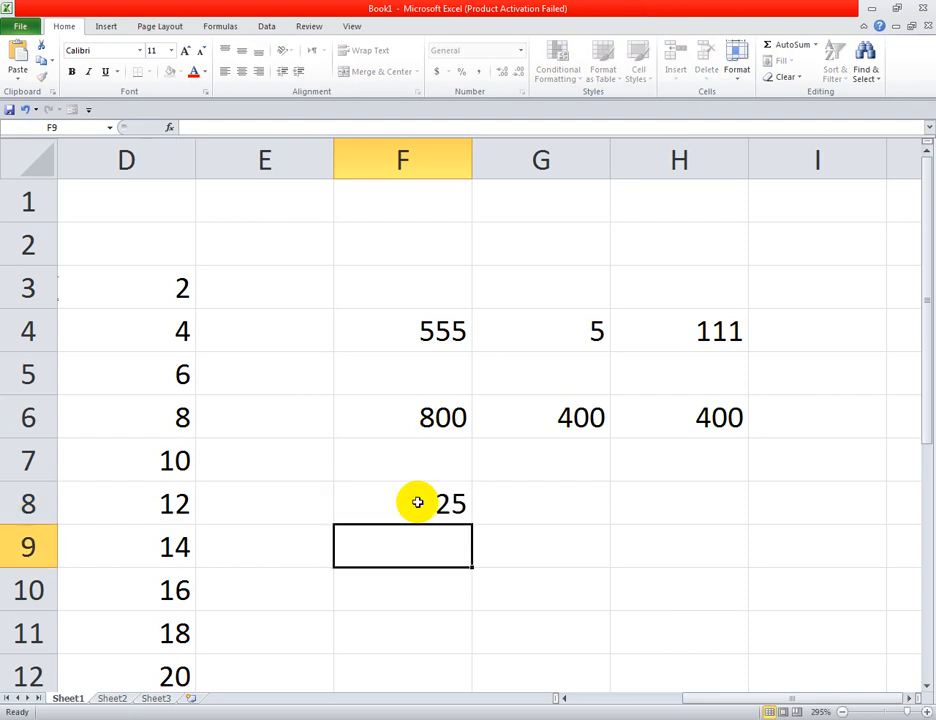
pyautogui.write('35')
pyautogui.press('Return')
pyautogui.write('58')
pyautogui.press('Return')
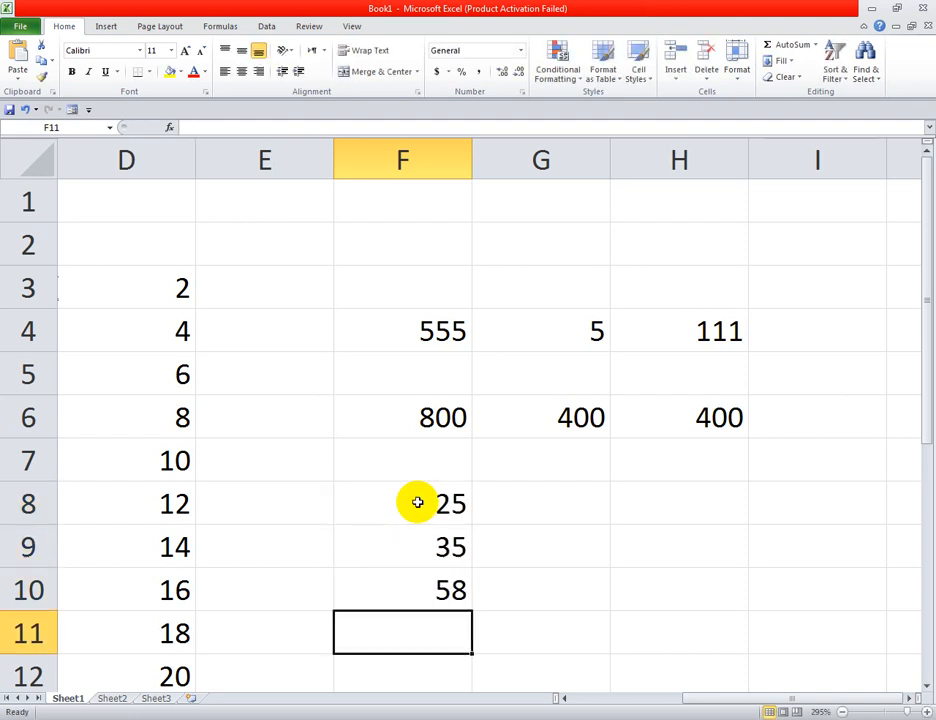
pyautogui.write('45')
pyautogui.press('Return')
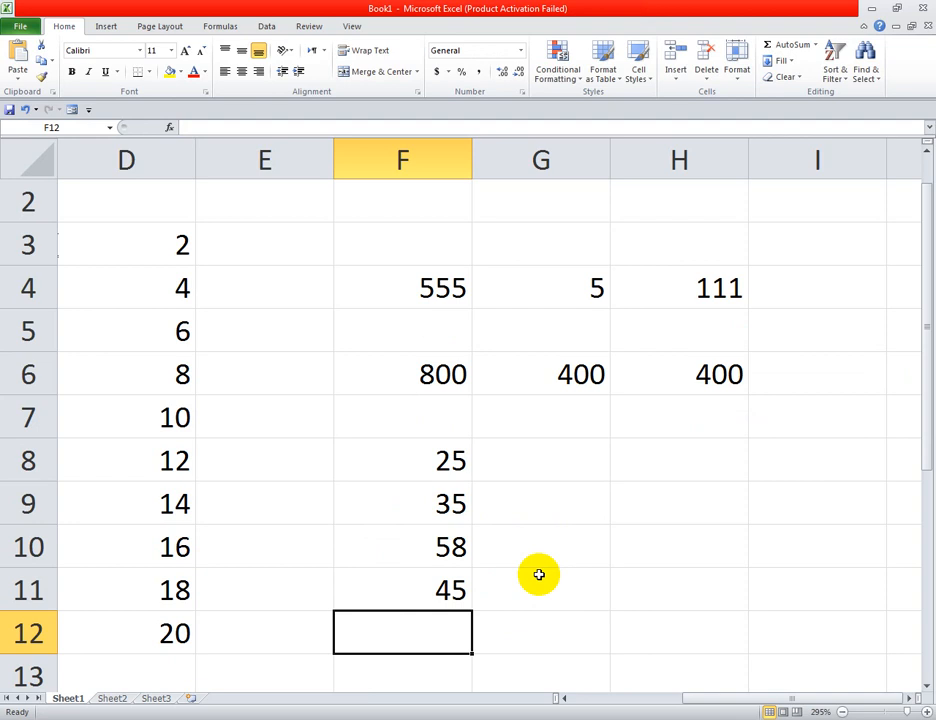
# - Total the four values in cell F12 with =SUM(F8:F11), and clear the cell after viewing its formula
pyautogui.hotkey('alt', '=')
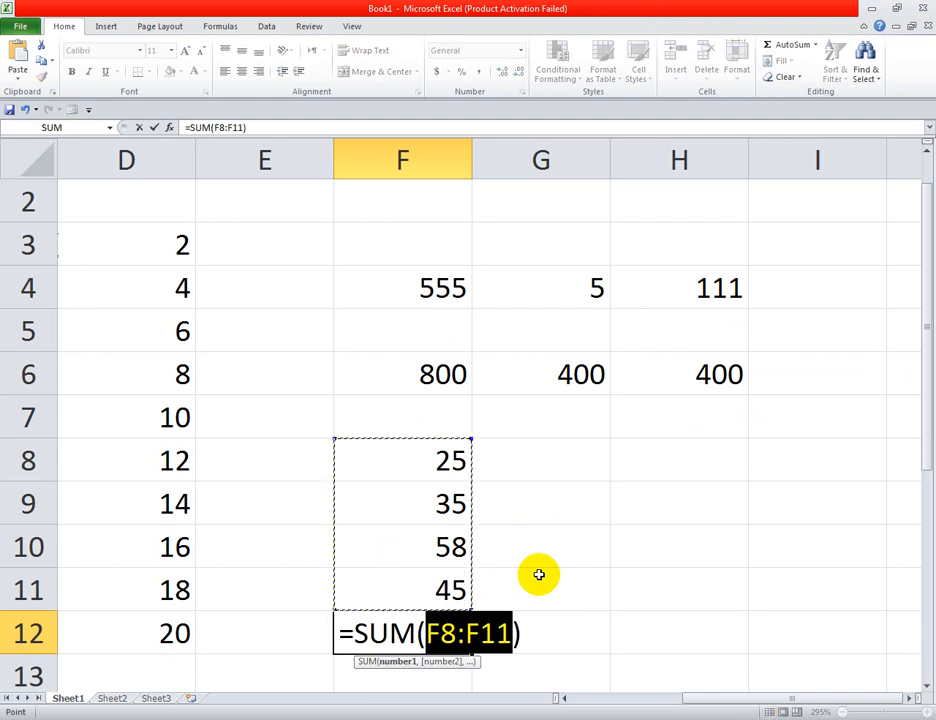
pyautogui.press('Return')
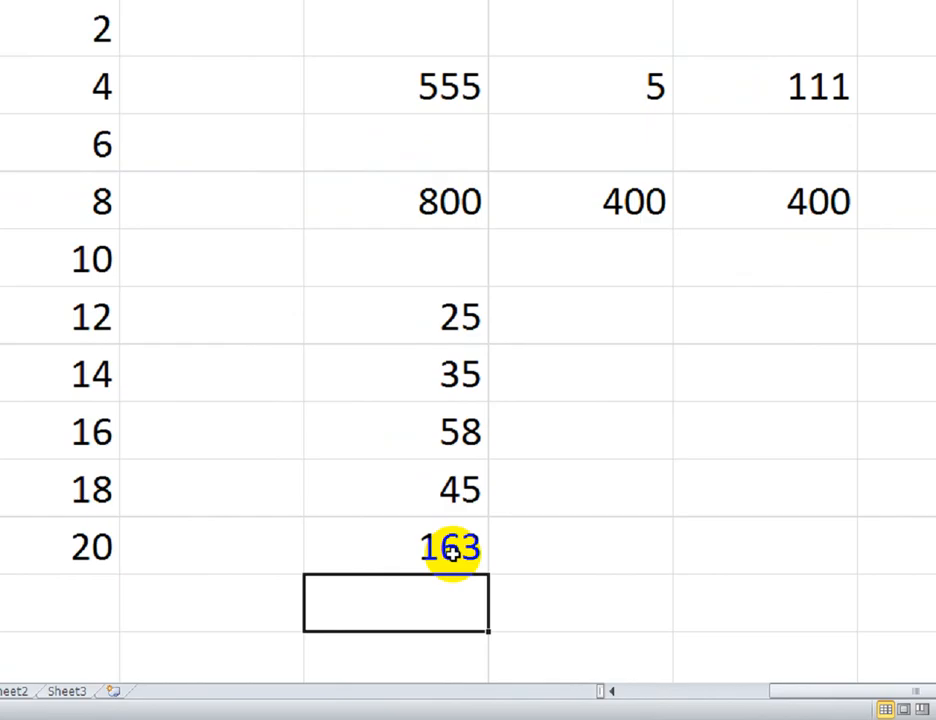
pyautogui.click(452, 553)
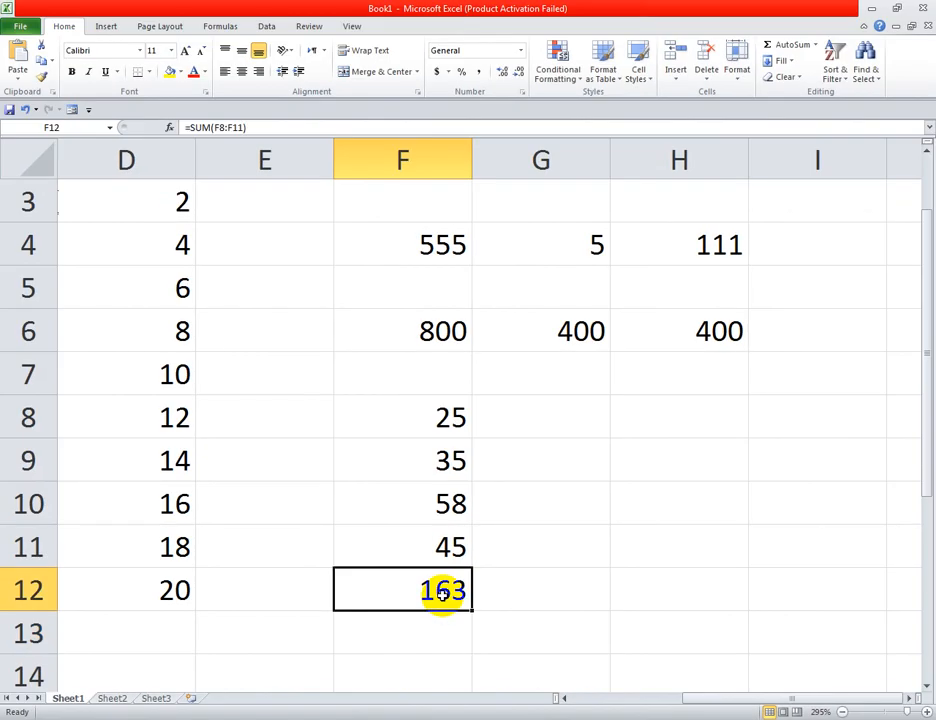
pyautogui.press('Delete')
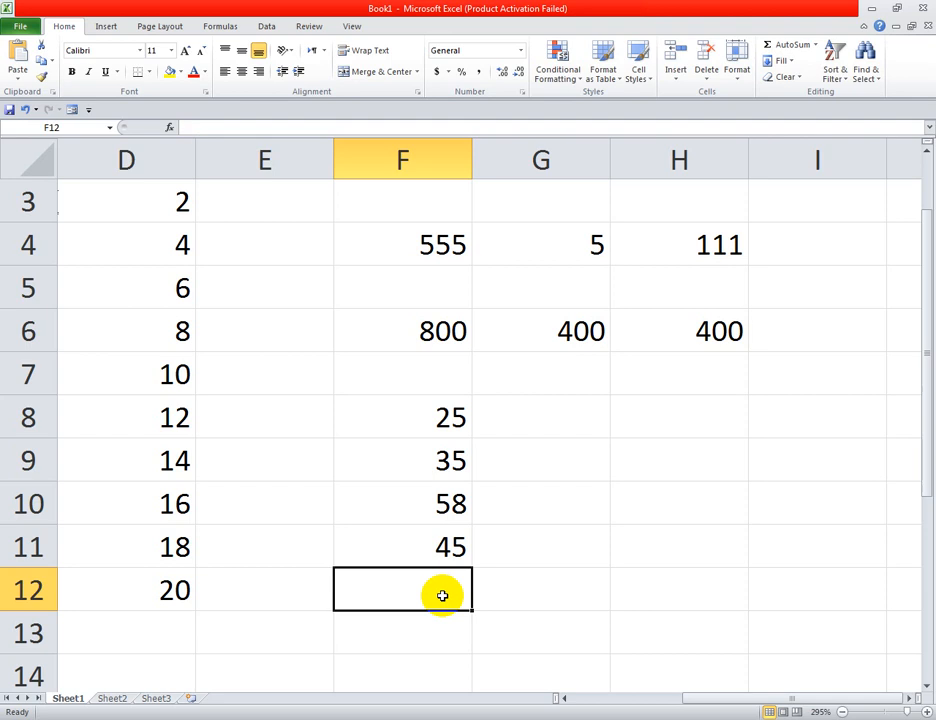
# - Add the four values in cell F12 with the formula =F8+F9+F10+F11, and clear the cell after viewing it
pyautogui.write('=')
pyautogui.click(437, 424)
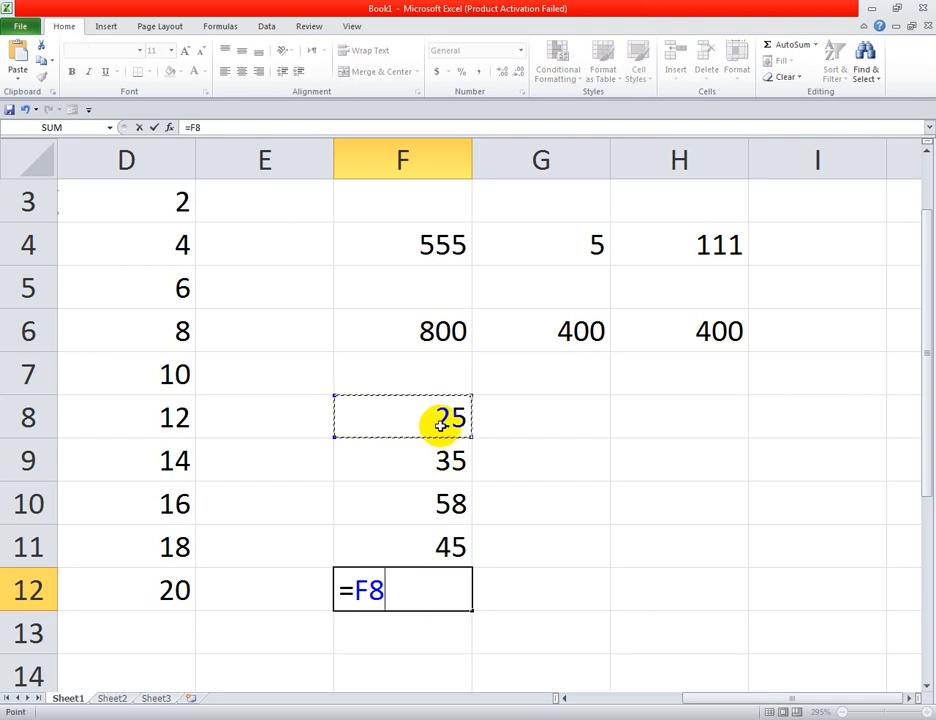
pyautogui.write('+')
pyautogui.click(436, 458)
pyautogui.write('+')
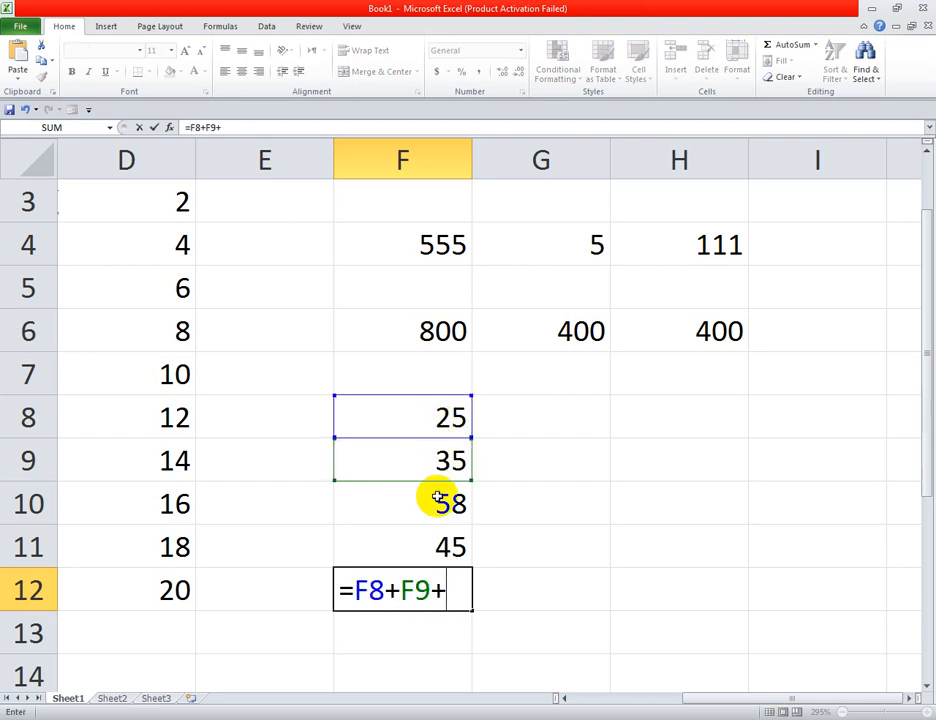
pyautogui.click(441, 513)
pyautogui.write('+')
pyautogui.click(450, 545)
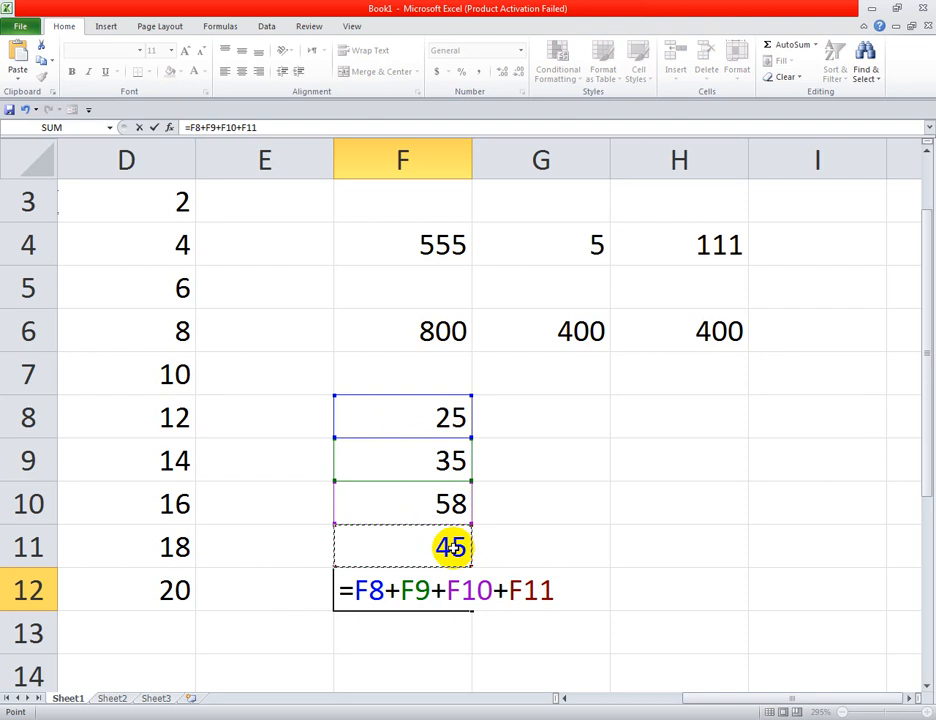
pyautogui.press('Return')
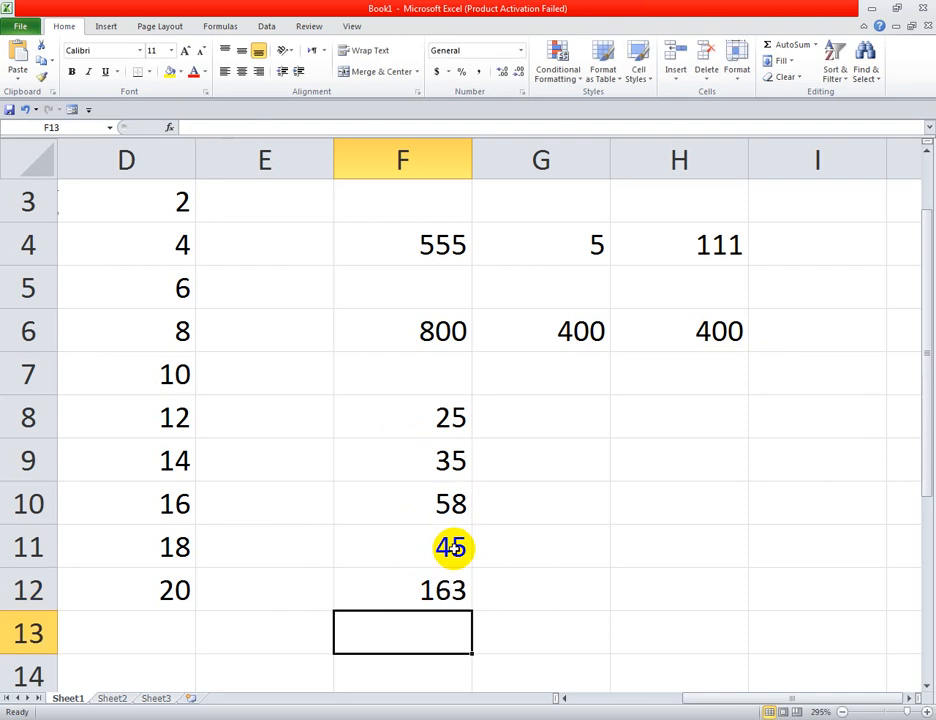
pyautogui.click(443, 590)
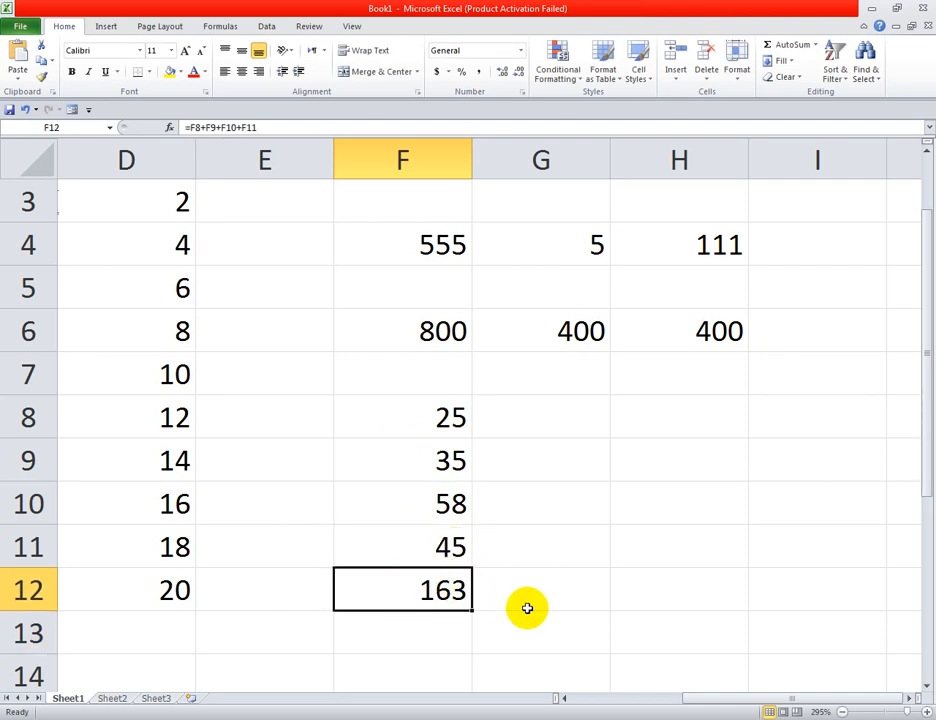
pyautogui.press('Delete')
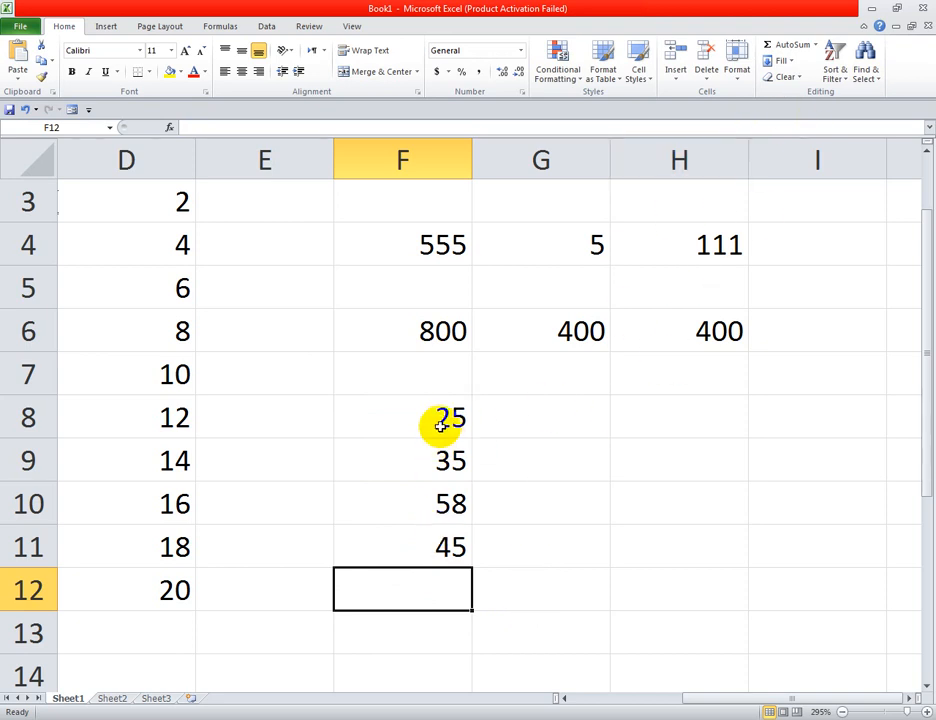
# - Insert an AutoSum of the range F8:F11 in cell F12 and delete it again
pyautogui.moveTo(439, 418); pyautogui.dragTo(441, 528)
pyautogui.click(443, 586)
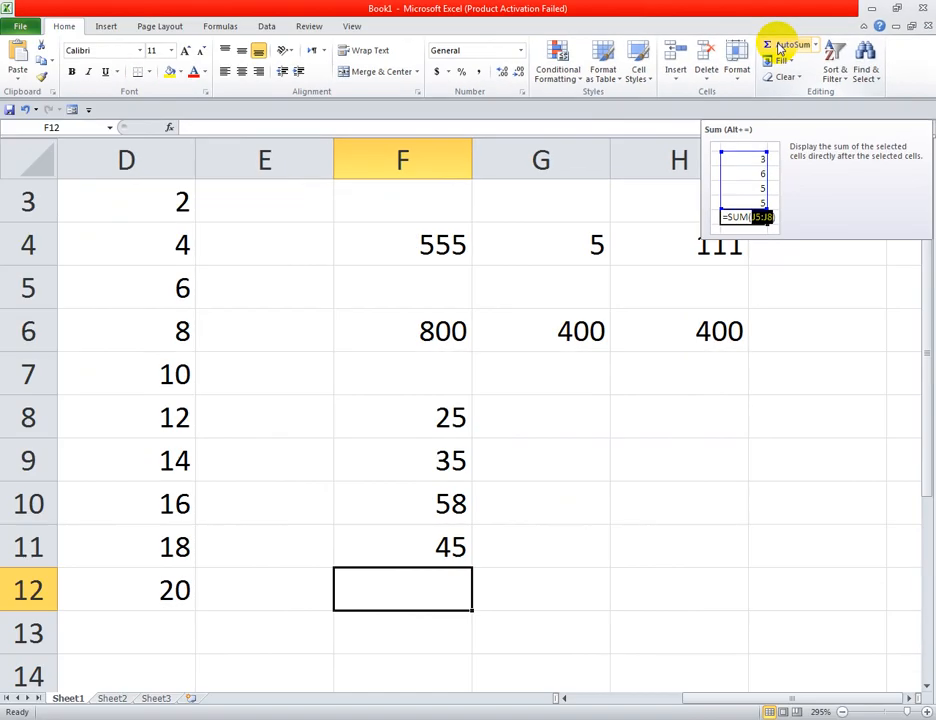
pyautogui.doubleClick(625, 92)
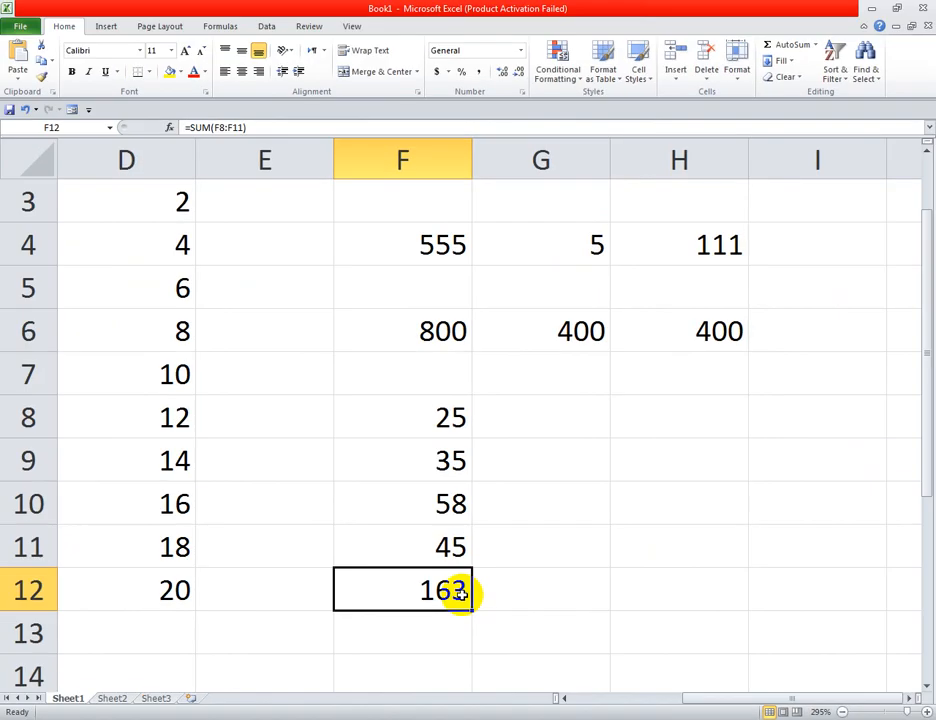
pyautogui.press('Delete')
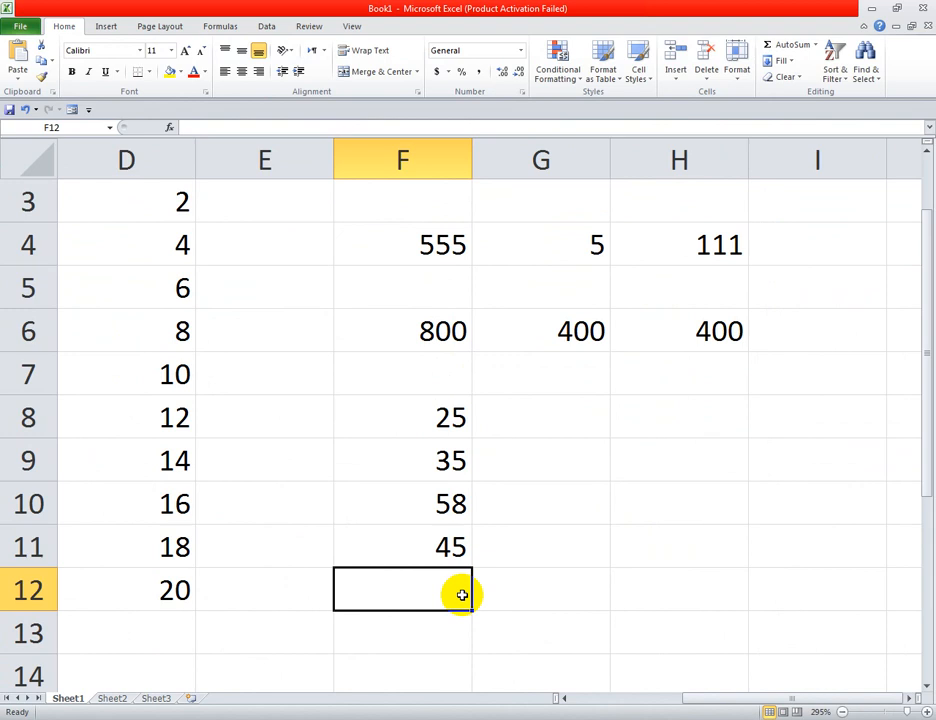
# - Total the four values above cell F12 by entering =sum(F8:F11) in it, extending the range reference from F8 to F11
pyautogui.click(527, 588)
pyautogui.click(462, 592)
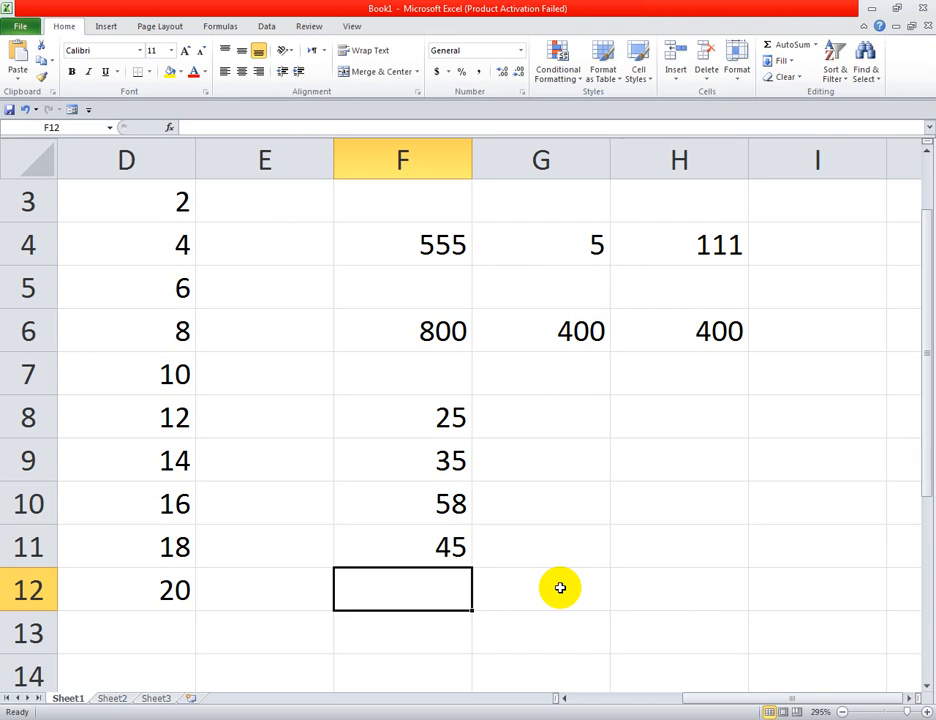
pyautogui.write('=su')
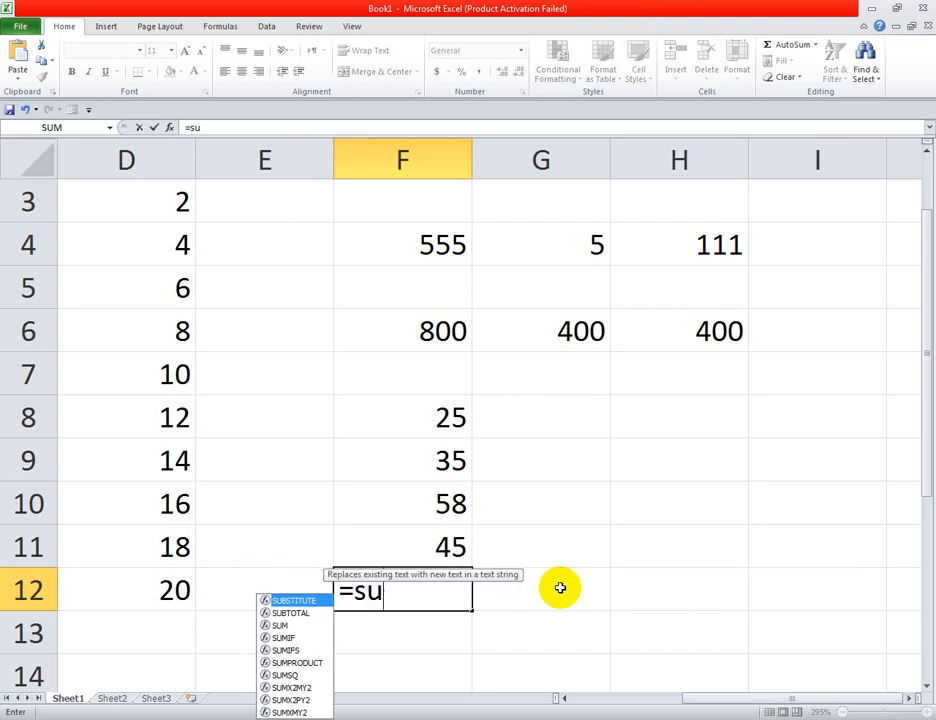
pyautogui.write('m(')
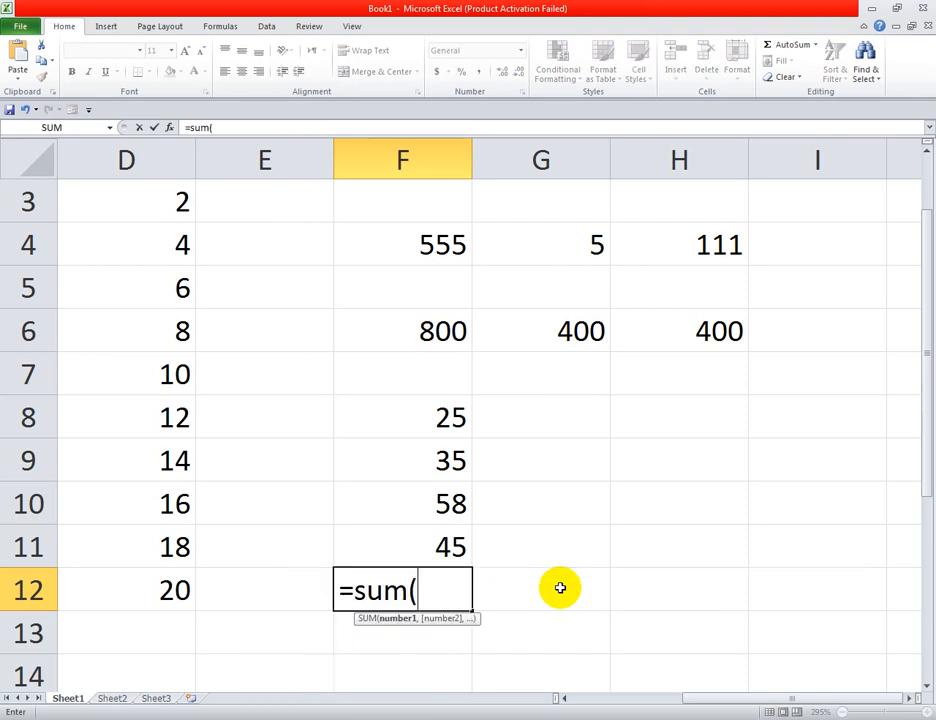
pyautogui.click(437, 418)
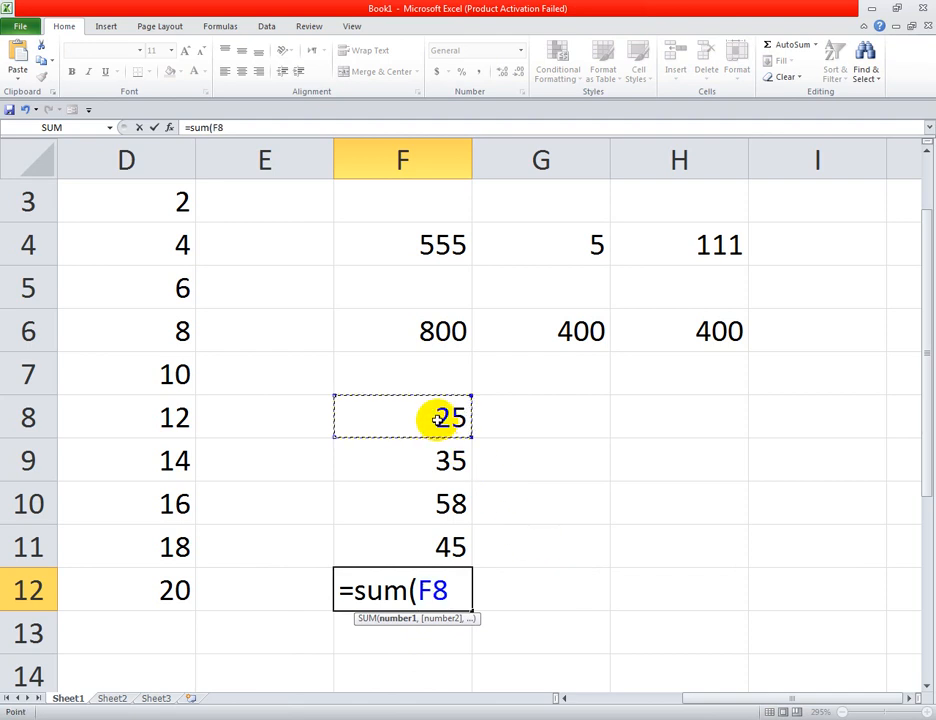
pyautogui.press('F8')
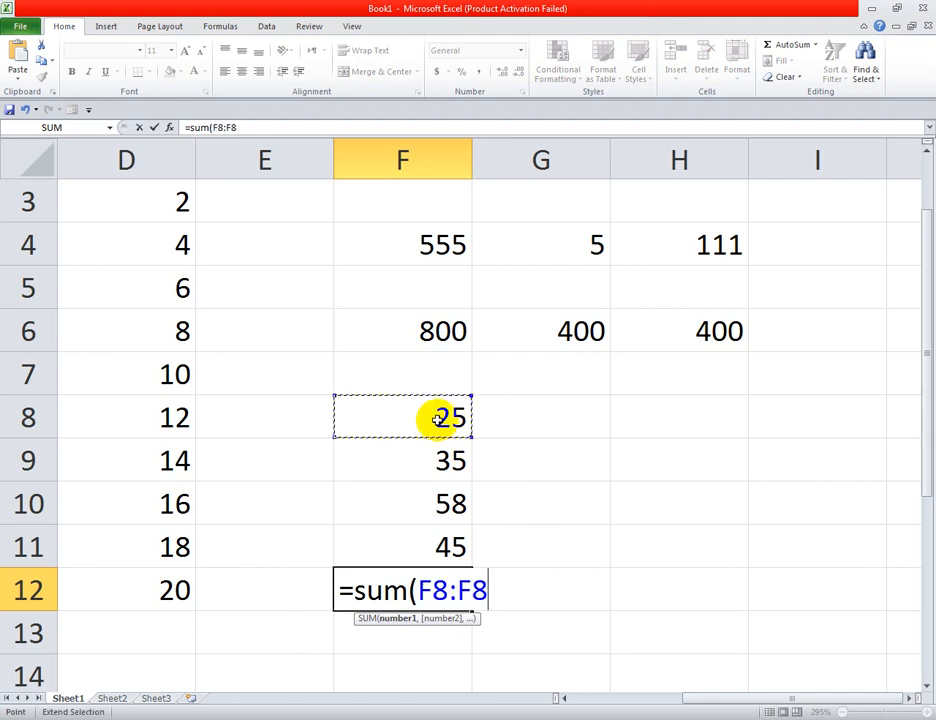
pyautogui.click(443, 546)
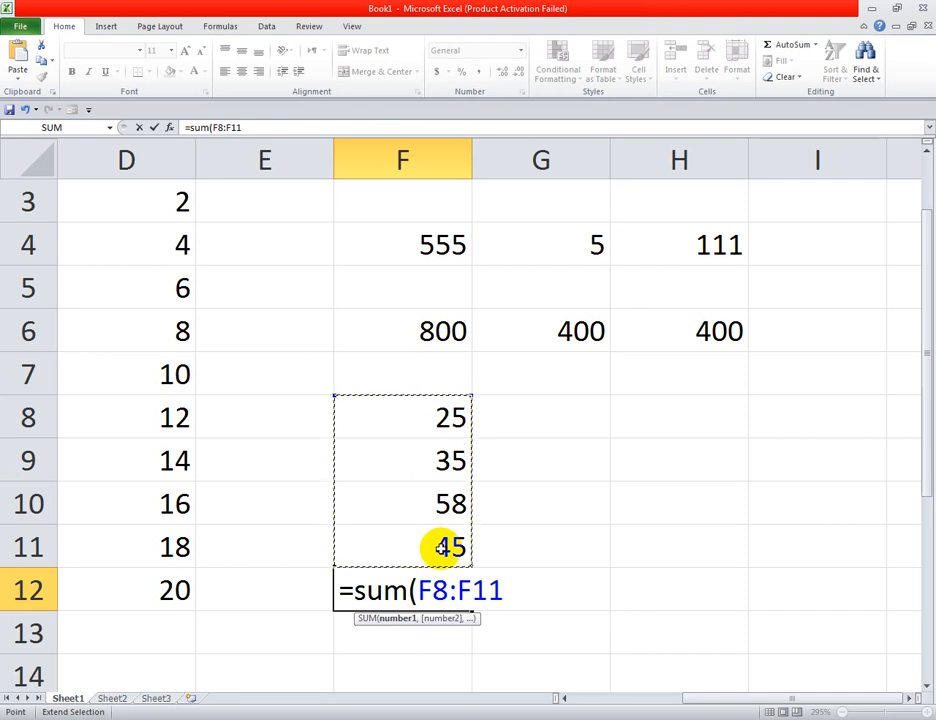
pyautogui.write(')')
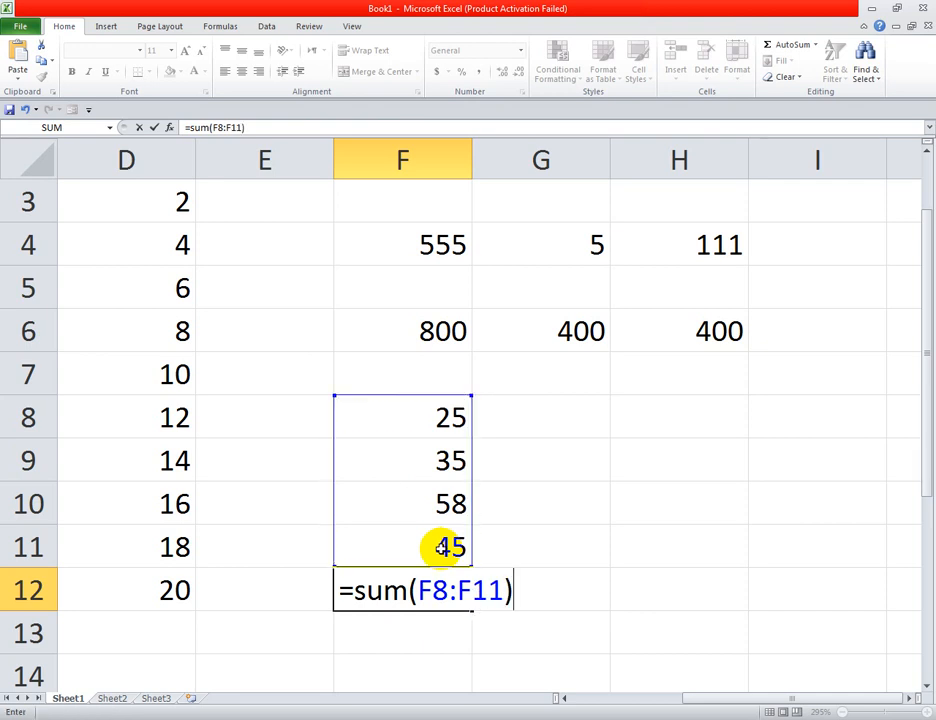
pyautogui.press('Return')
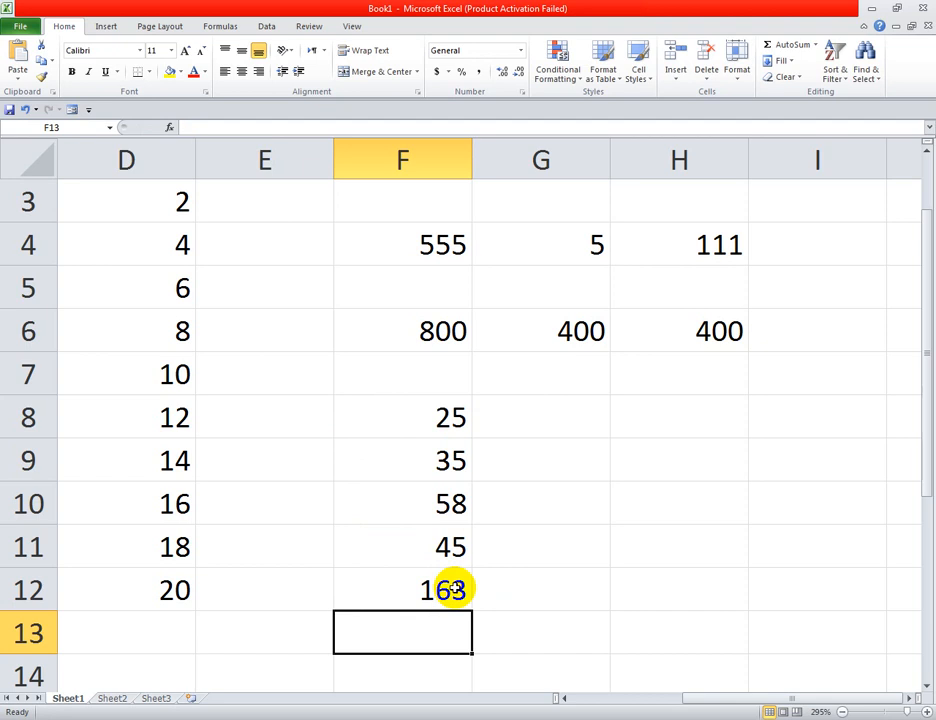